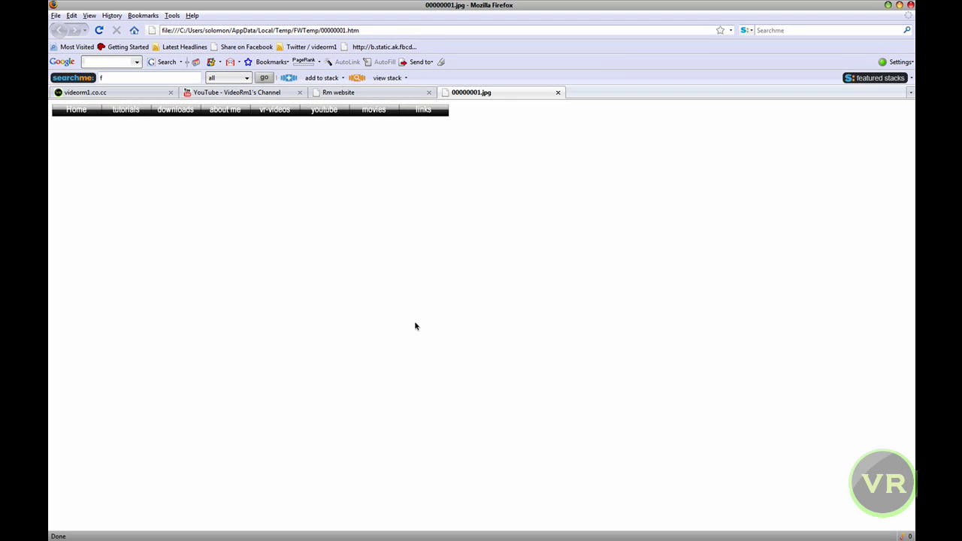
- Go to adobe.com and open its trial downloads page
click(394, 30)
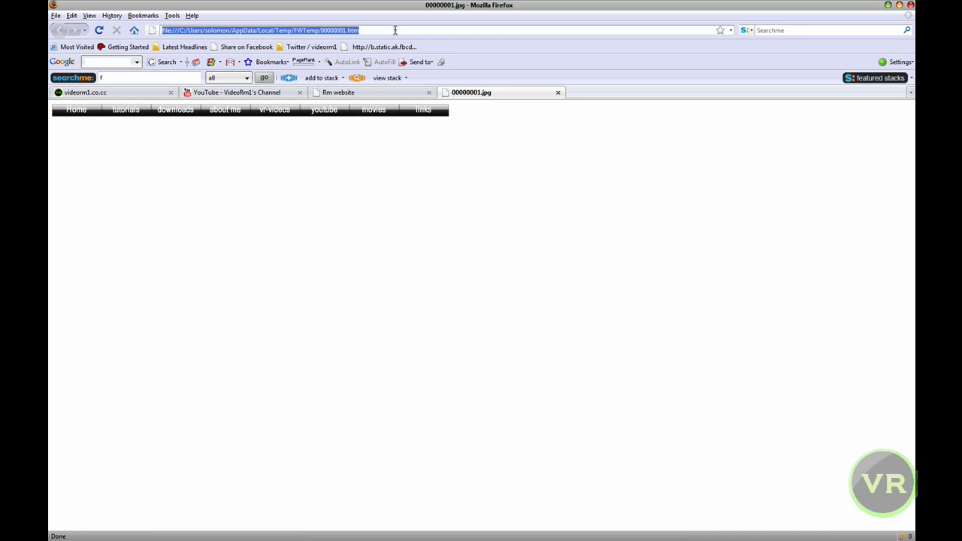
text(adobe.com)
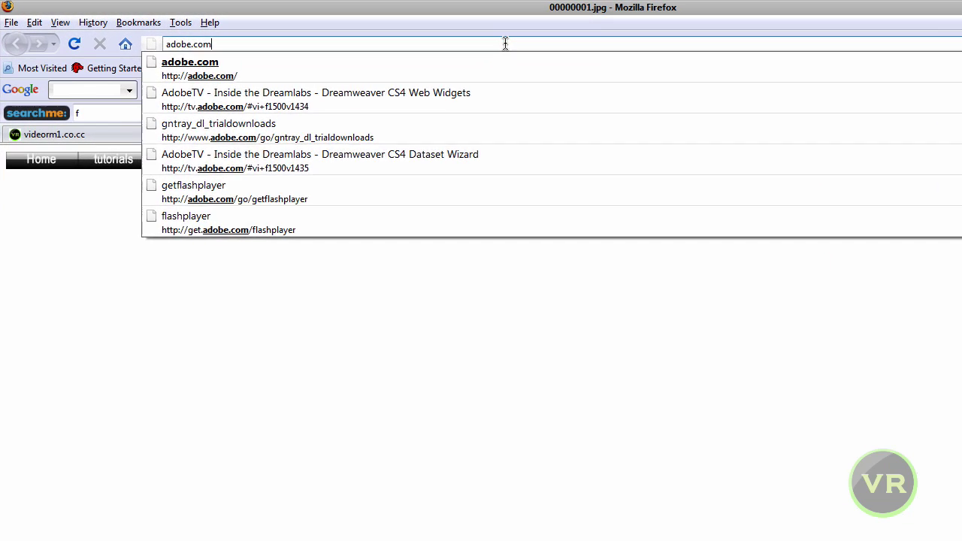
key(Return)
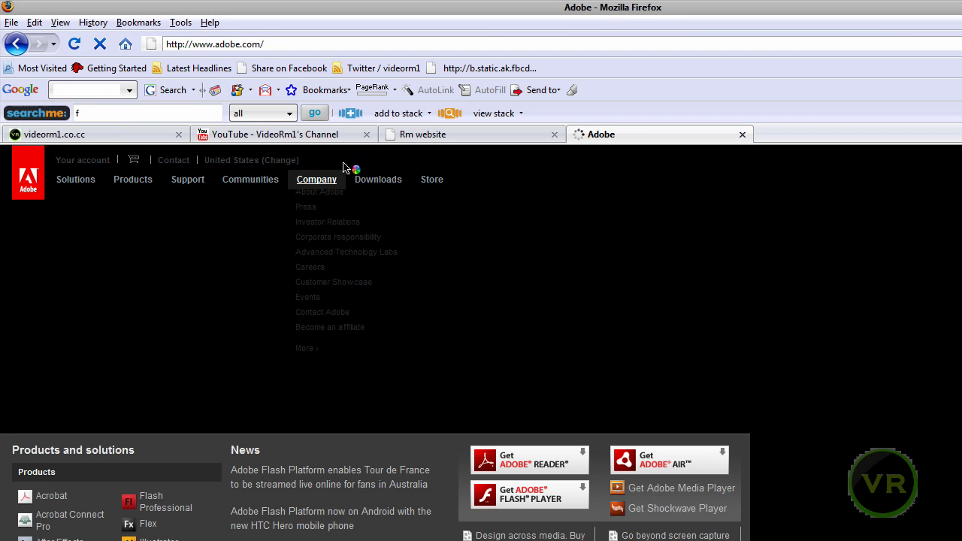
mouse_move(377, 180)
click(381, 217)
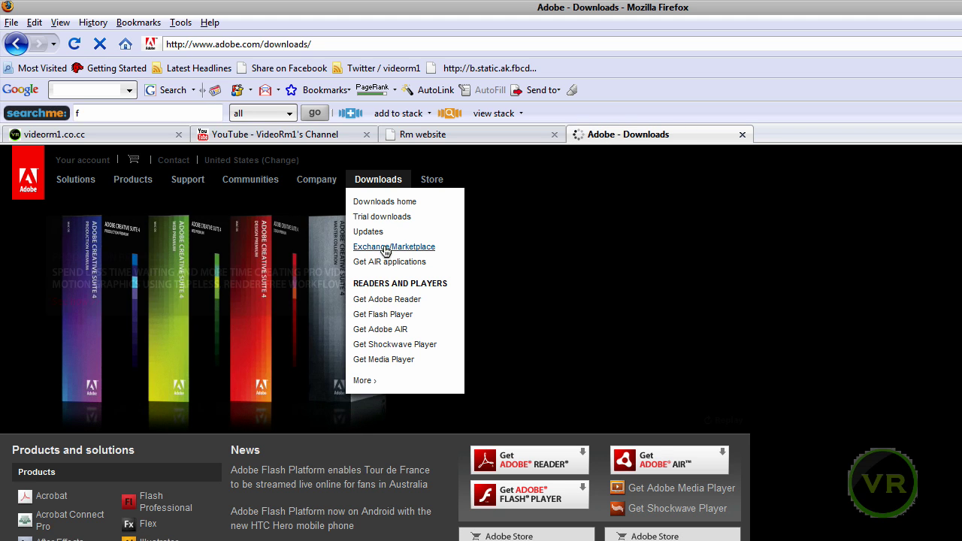
- Choose Fireworks CS4 from the list of all product trials and go to its download page
scroll(369, 318, down, 10)
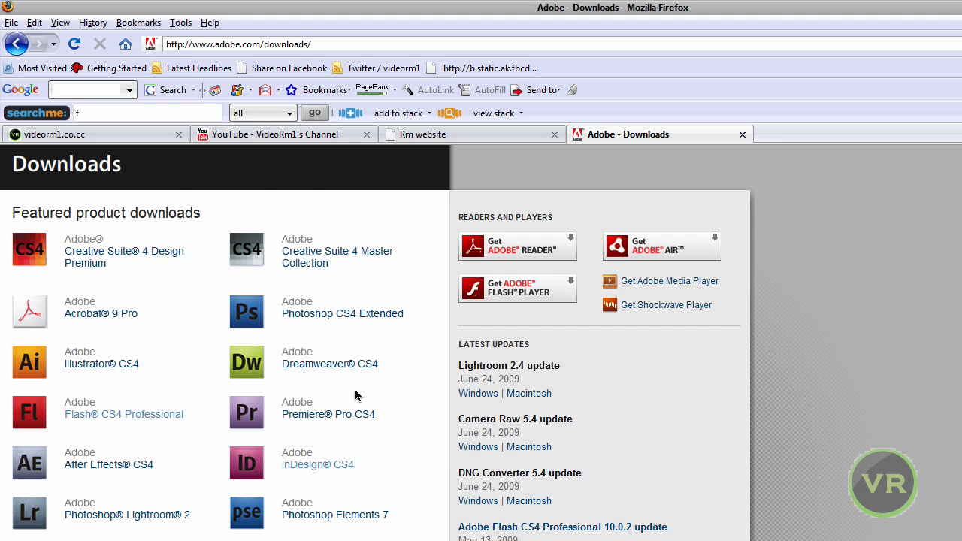
click(311, 213)
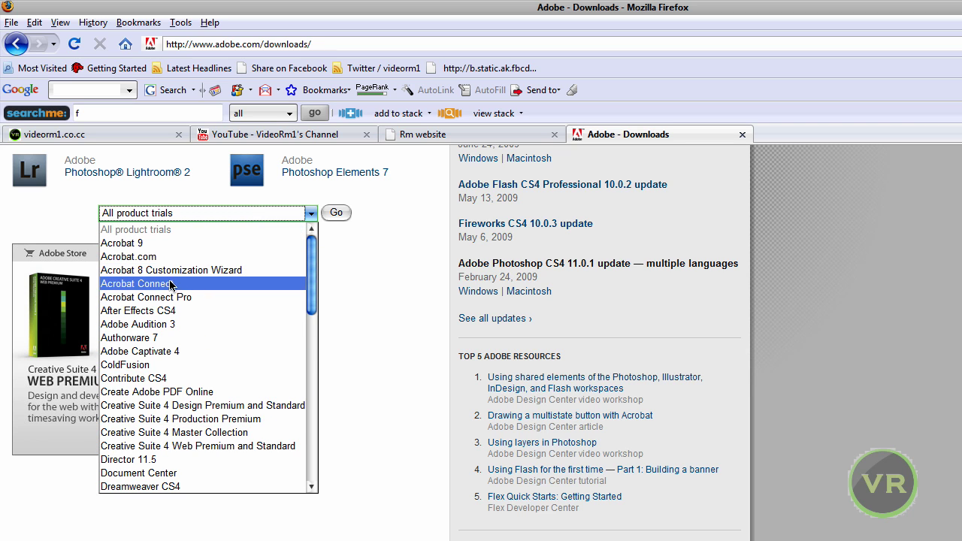
scroll(188, 387, down, 4)
scroll(187, 391, down, 3)
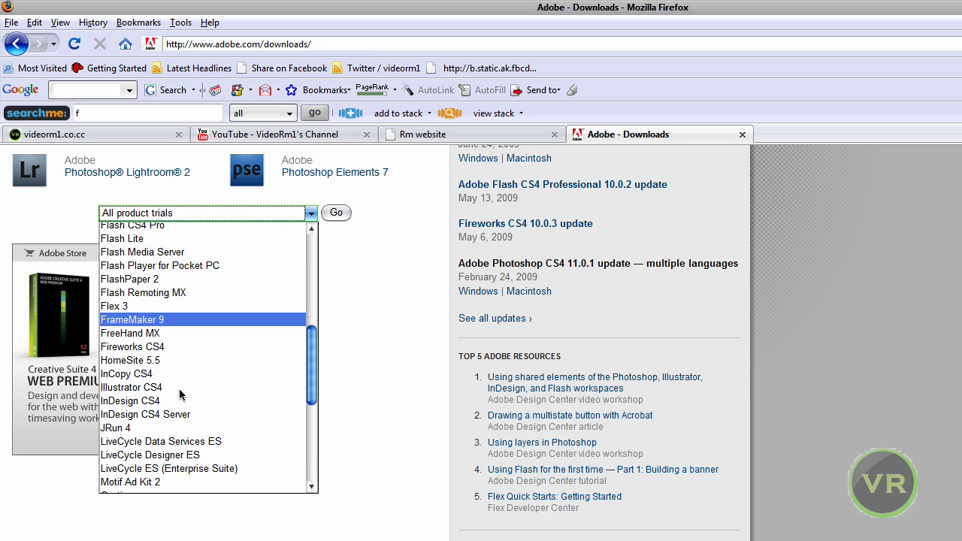
click(145, 350)
click(338, 215)
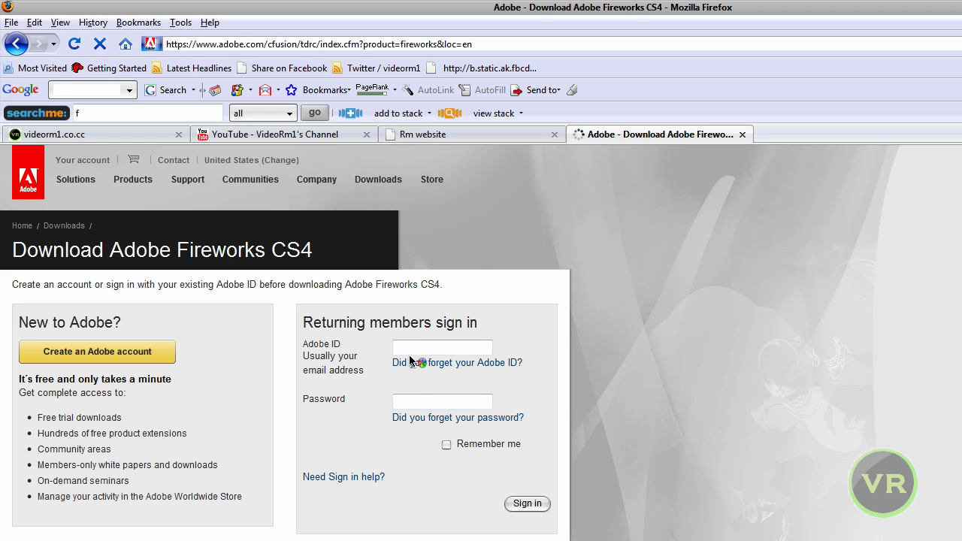
- Fill in the returning member's Adobe ID e-mail and the account password, and submit the sign-in
click(422, 349)
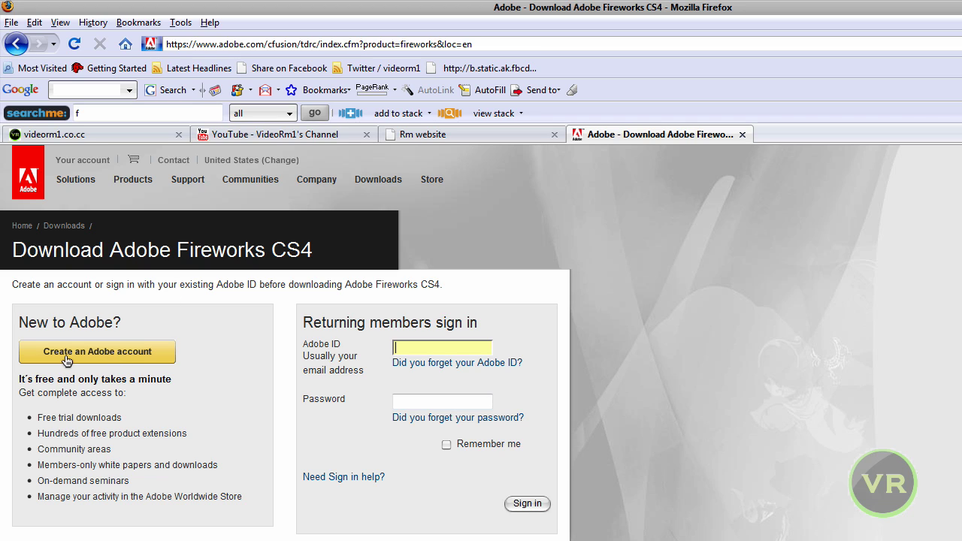
click(432, 347)
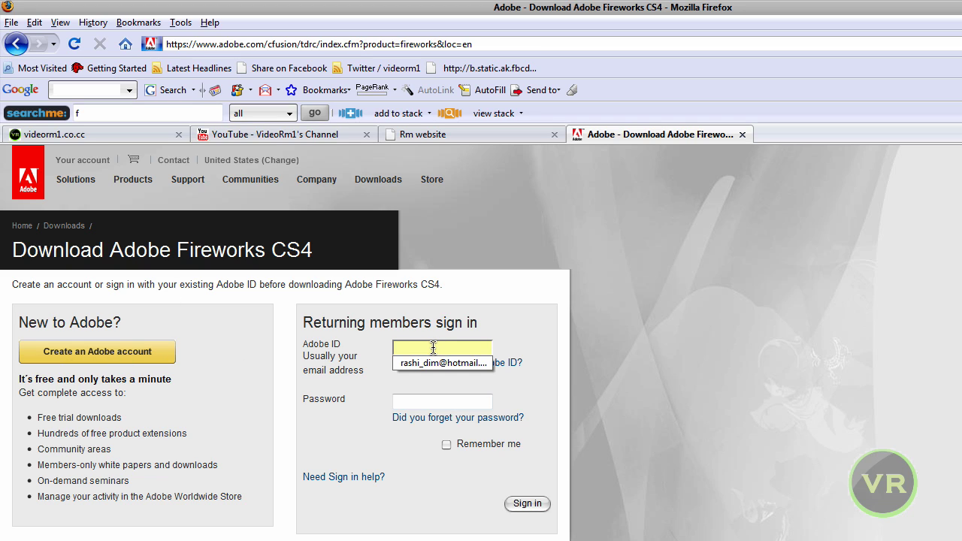
click(446, 362)
click(442, 404)
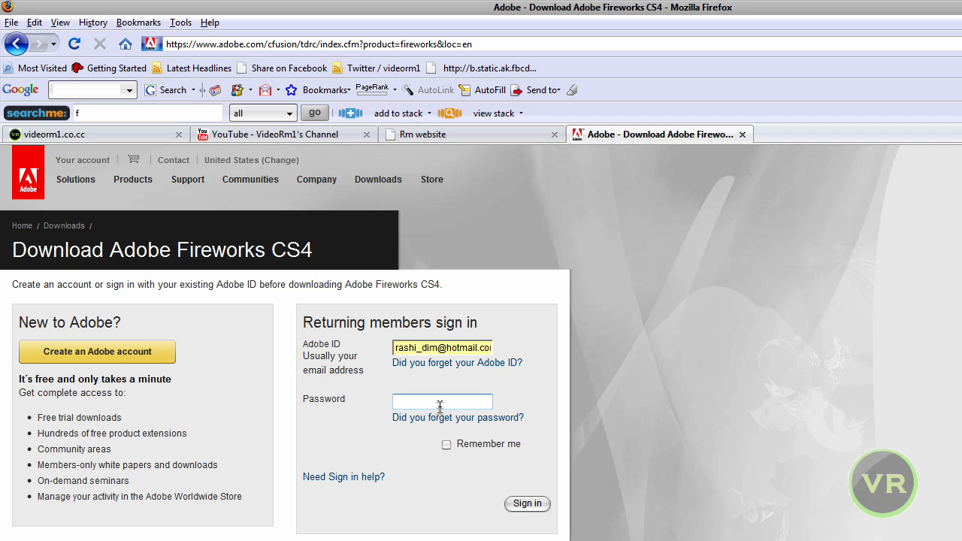
text(••••••)
key(Return)
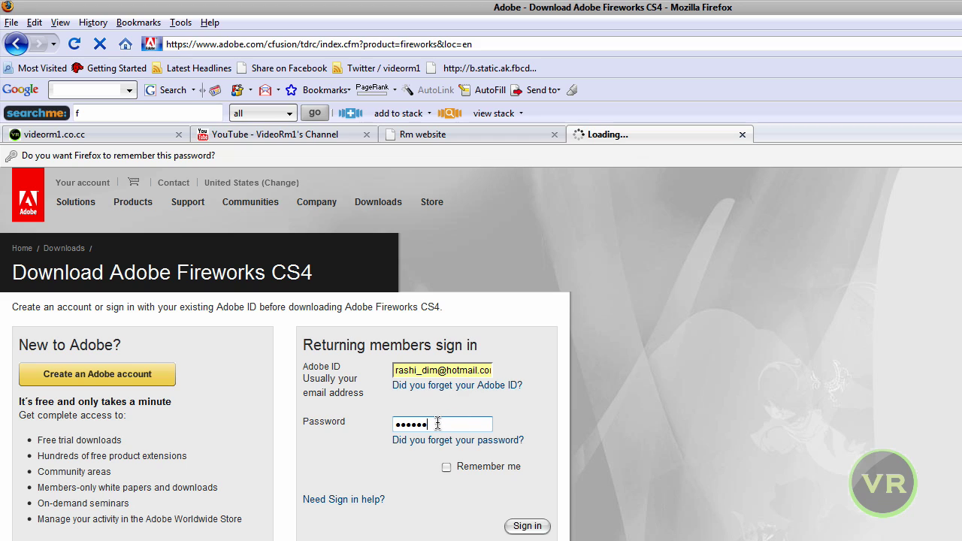
key(BackSpace)
text(•)
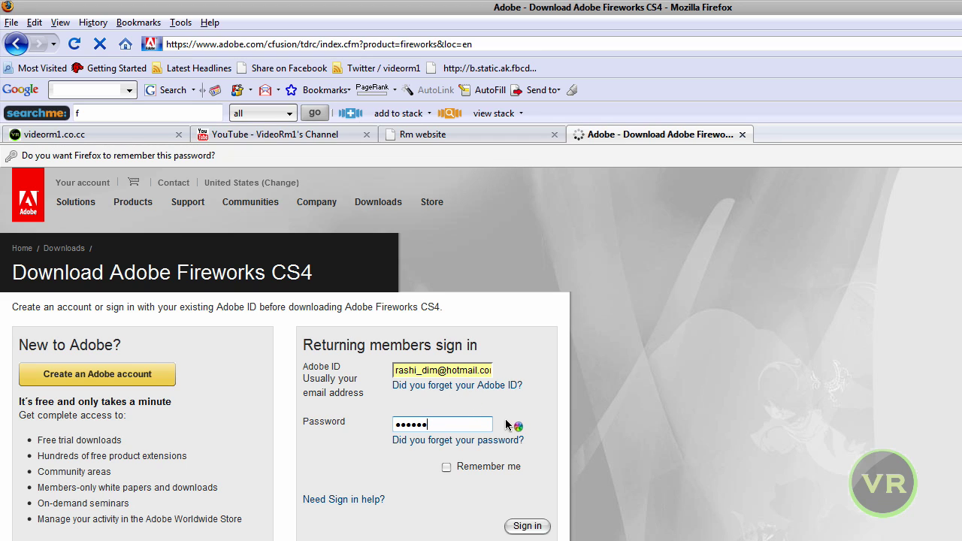
- Replace the entry in the password field with the account password and sign in again
drag(449, 454, 393, 455)
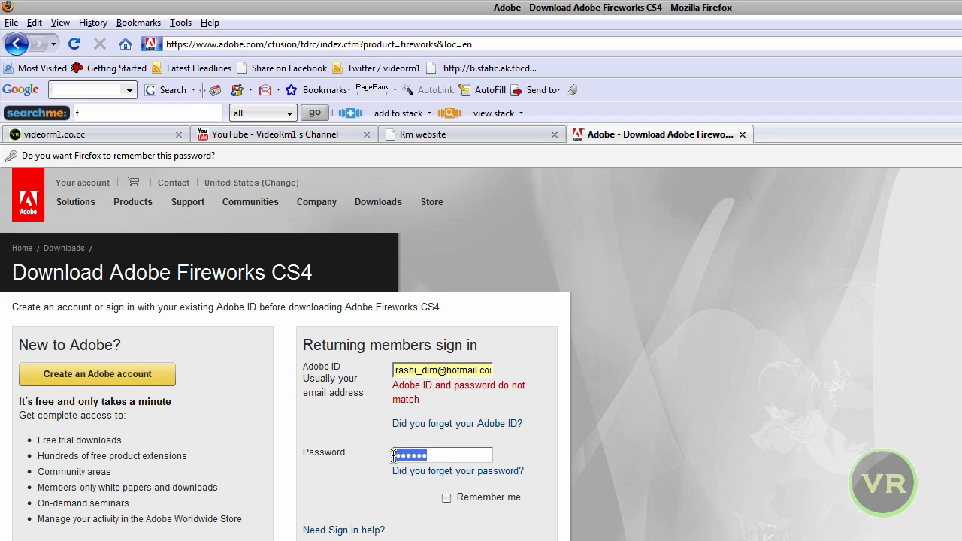
text(••)
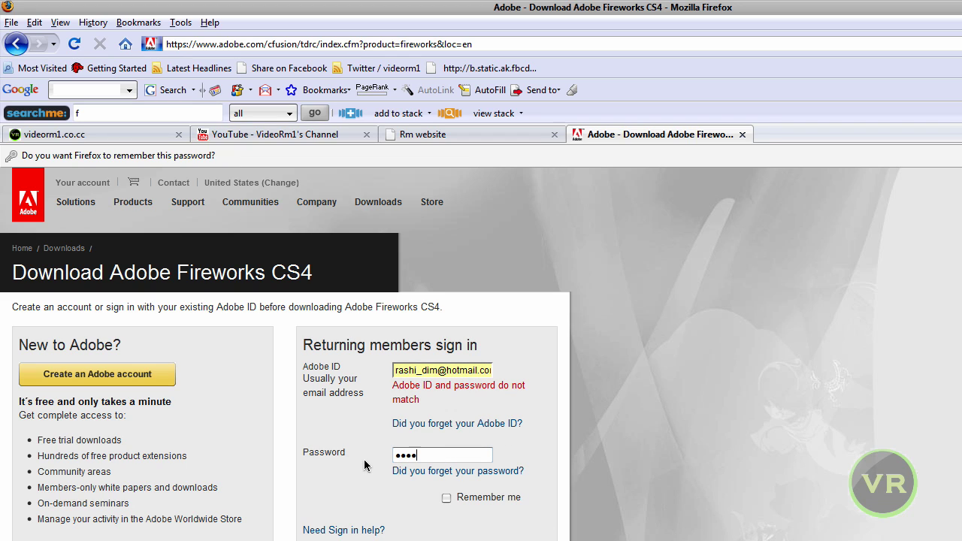
key(Return)
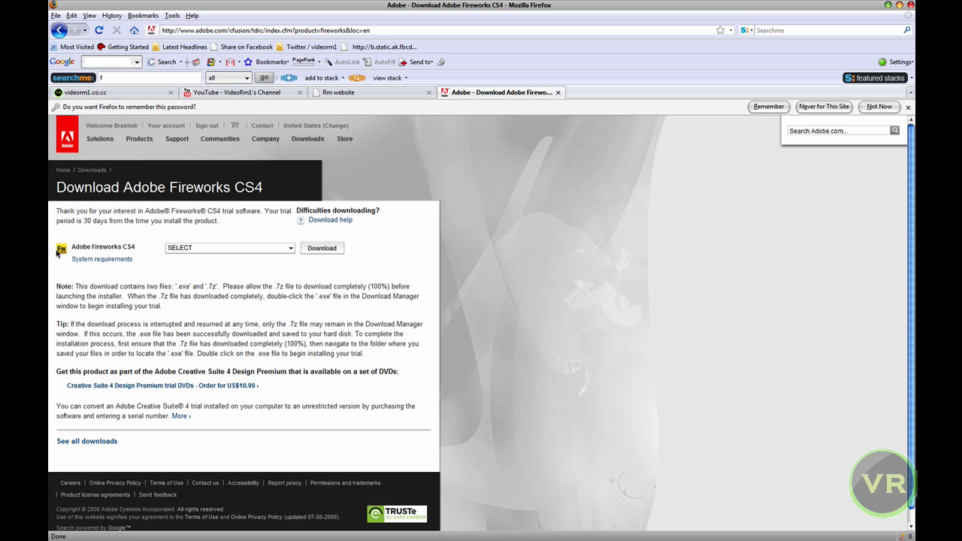
- Close the Fireworks CS4 download page and minimize the browser to switch to Adobe Fireworks CS4
mouse_move(308, 536)
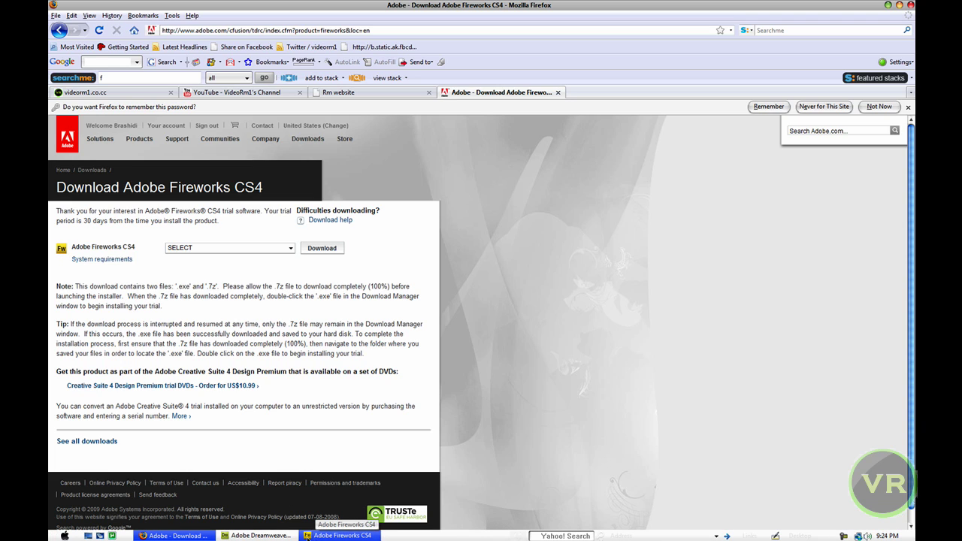
click(557, 92)
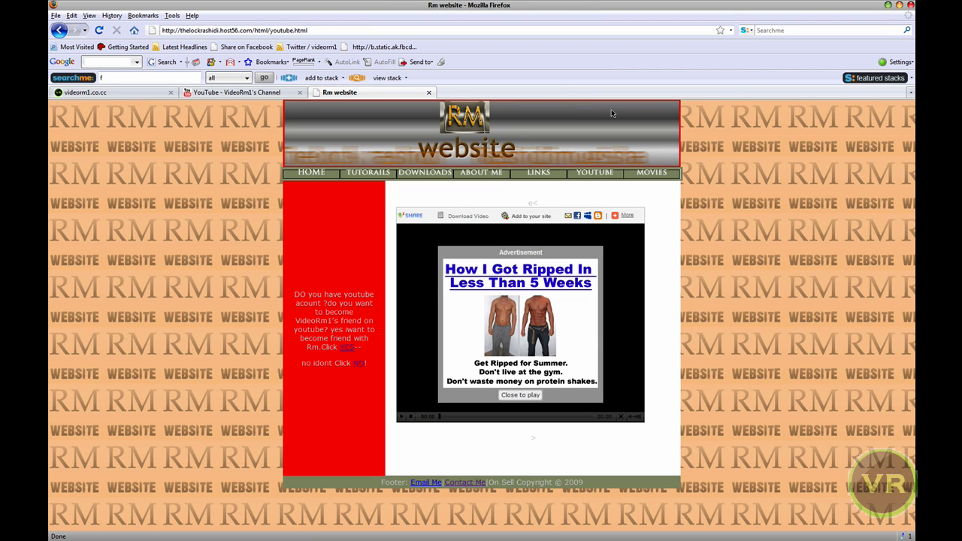
click(888, 6)
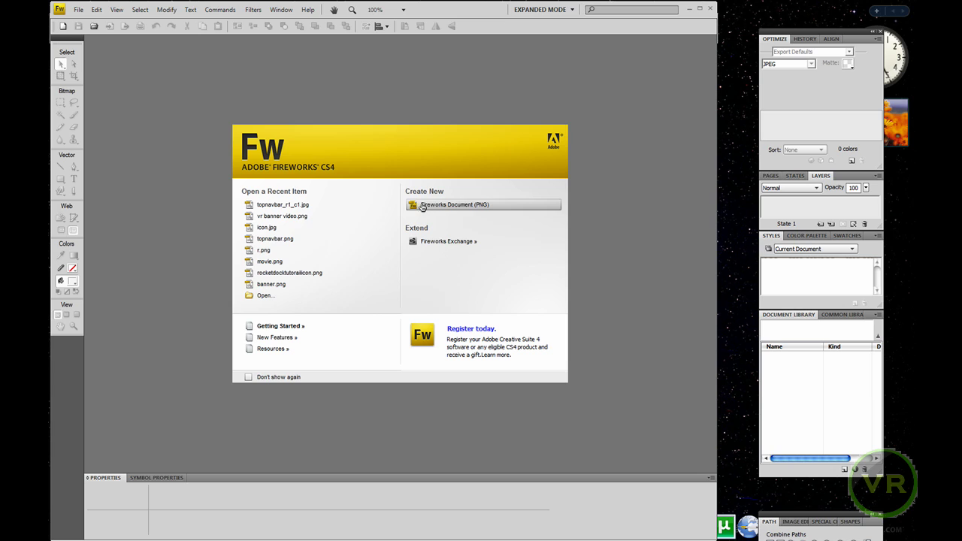
- Create a new Fireworks PNG document with a canvas 770 pixels wide and 330 pixels high
click(474, 206)
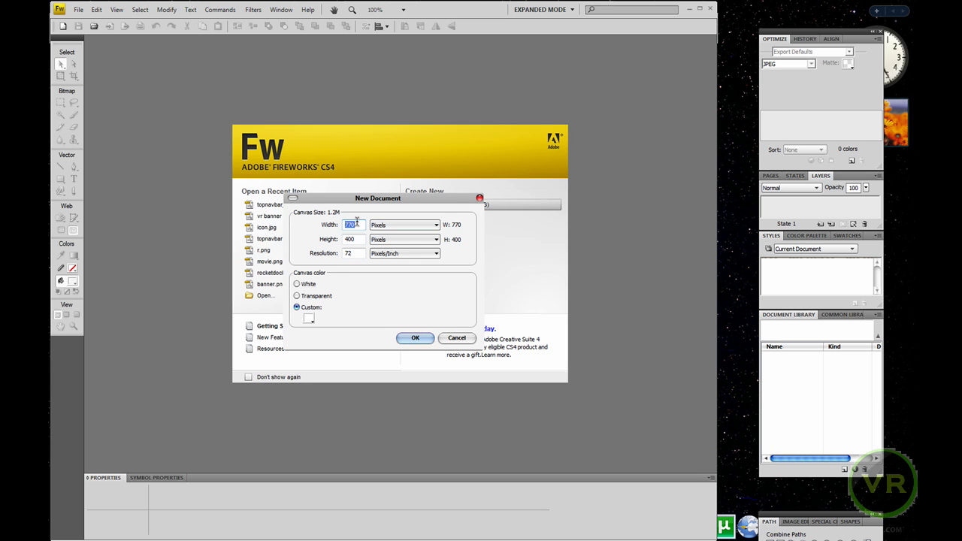
double_click(347, 239)
double_click(350, 224)
double_click(358, 239)
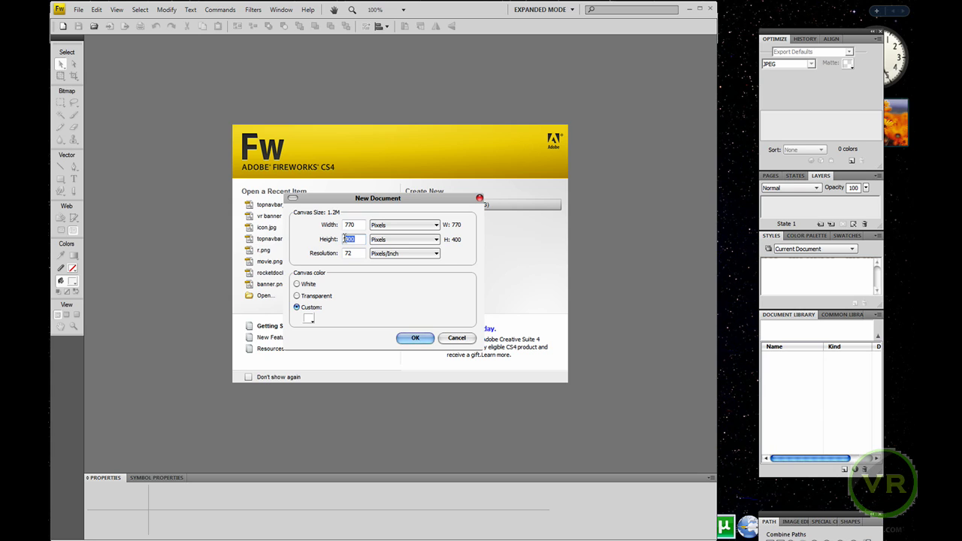
text(330)
click(416, 337)
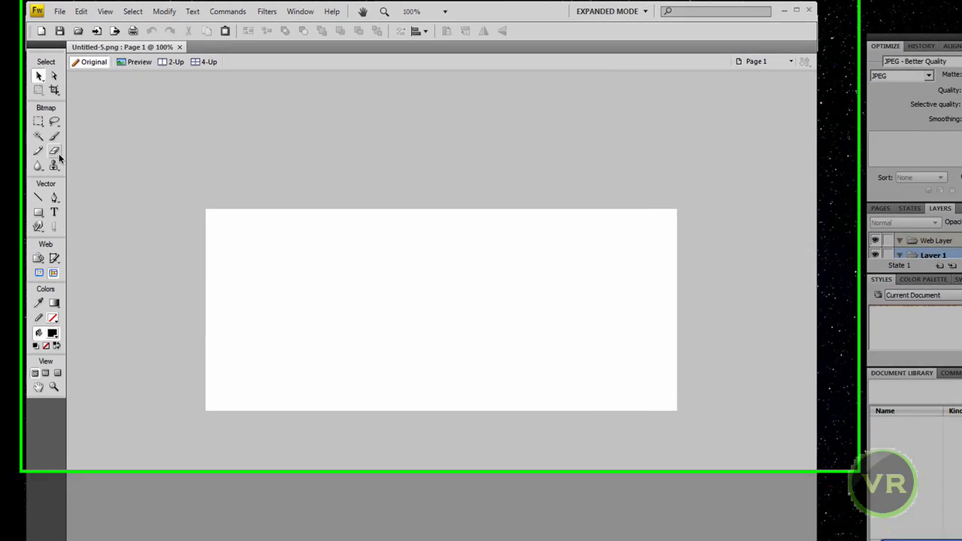
- Insert a new button symbol into the document
click(82, 11)
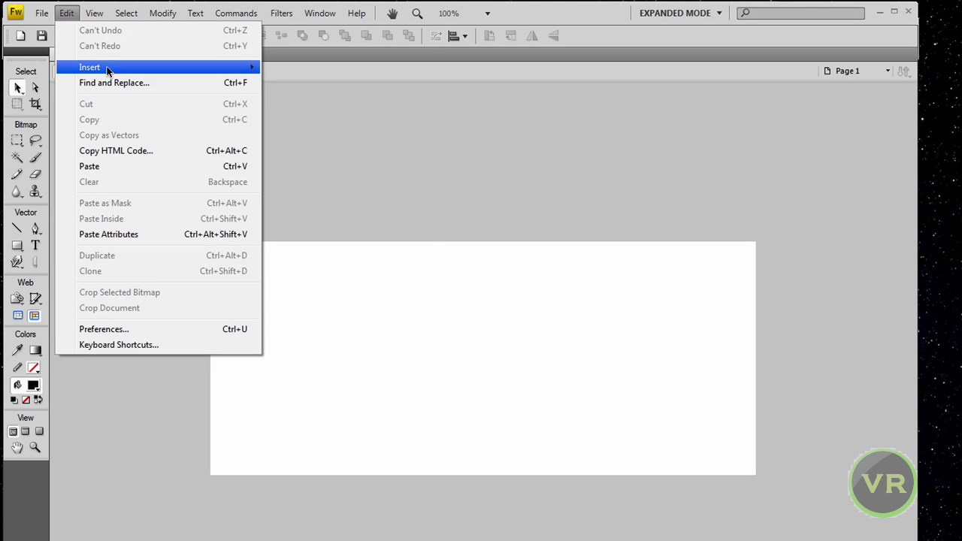
mouse_move(109, 69)
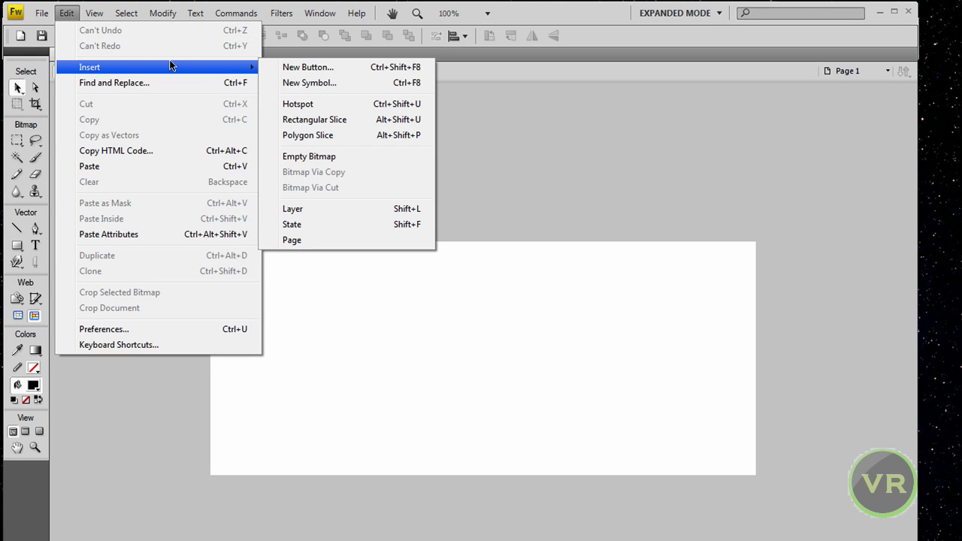
click(310, 68)
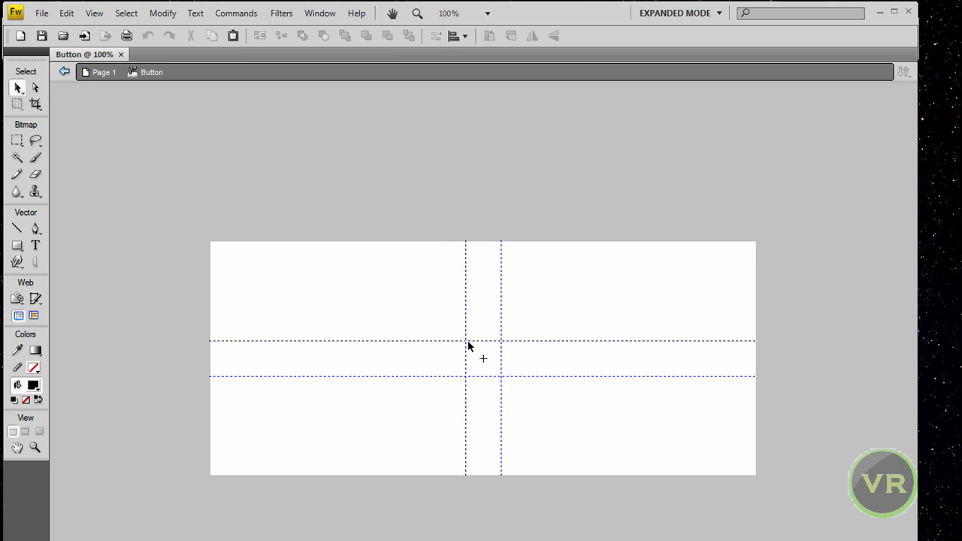
- Move the button symbol's four 9-slice scaling guides outward to the canvas edges, leaving the upper one just below the top edge
drag(474, 341, 474, 253)
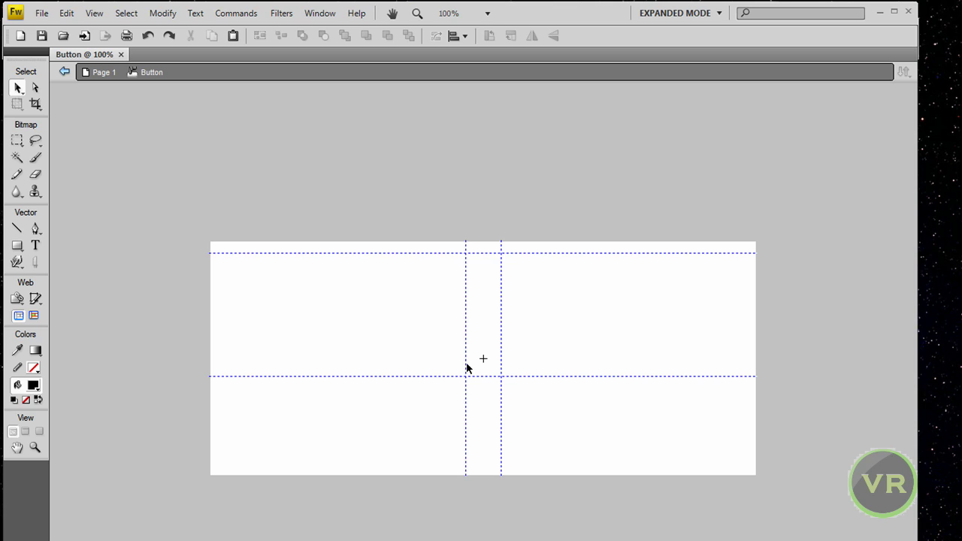
drag(465, 366, 235, 347)
drag(501, 366, 757, 351)
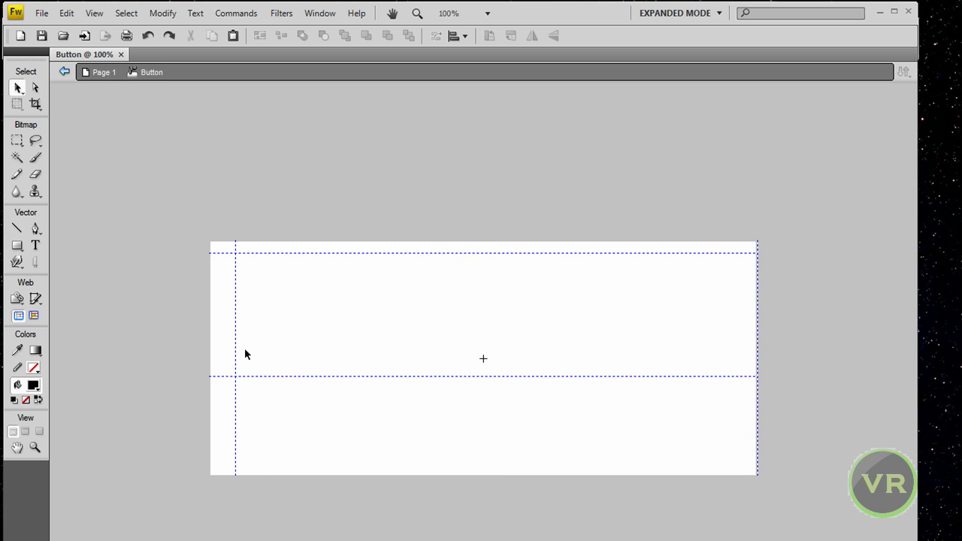
drag(235, 350, 209, 355)
drag(419, 377, 405, 475)
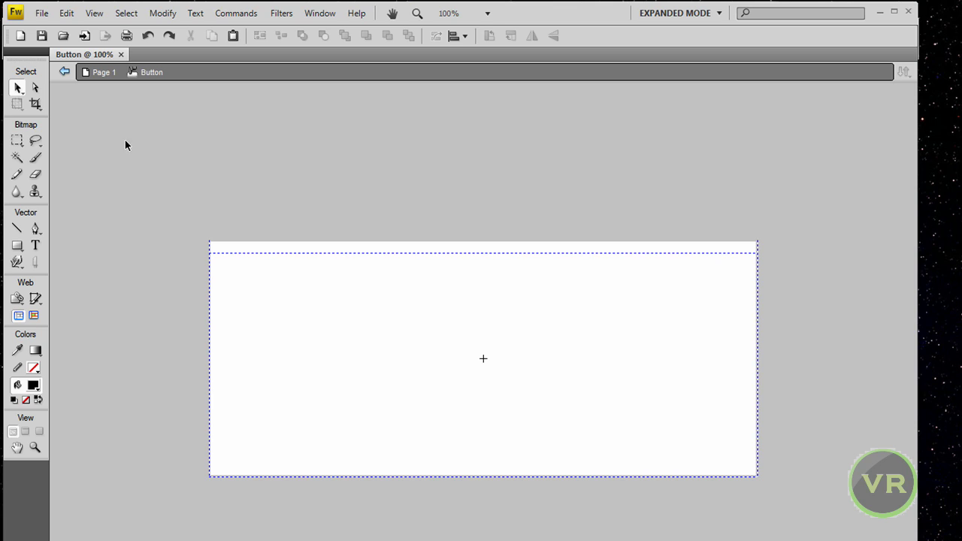
- Return to Page 1, reopen the button symbol for editing, and draw a solid black rectangle about 125 by 33 pixels over its centre
click(105, 73)
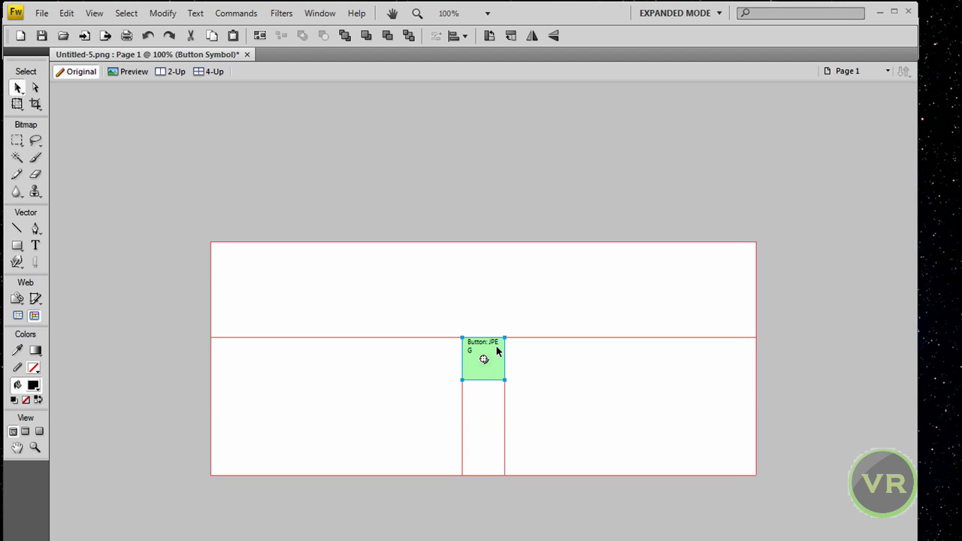
double_click(496, 350)
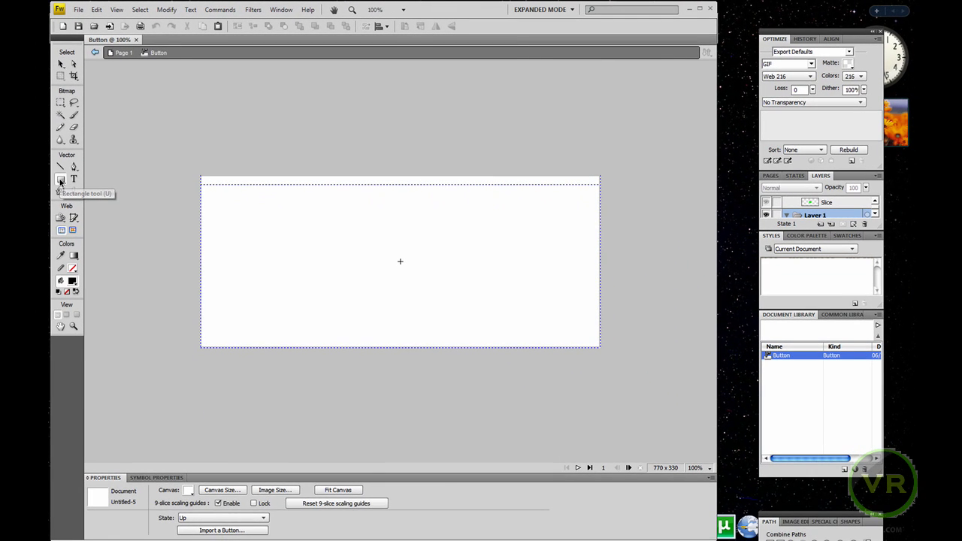
click(60, 181)
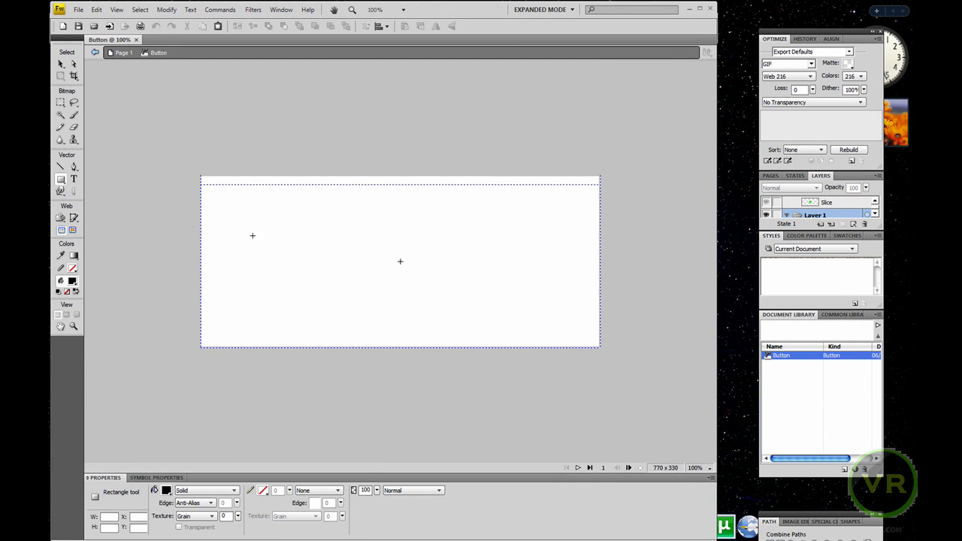
mouse_move(368, 255)
mouse_down()
mouse_move(406, 256)
mouse_move(432, 272)
mouse_up()
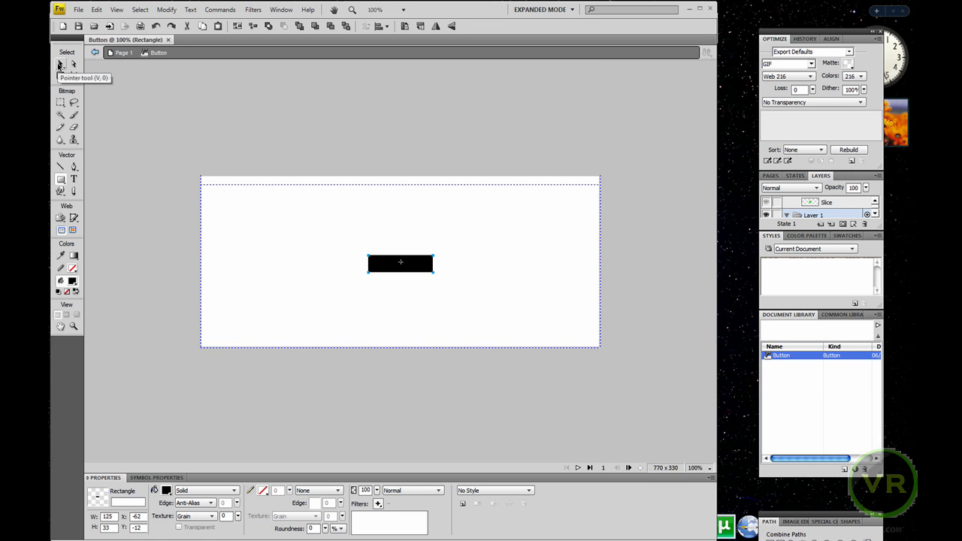
- Move the black rectangle slightly with the Pointer tool to about X -56, Y -16, and deselect it
click(60, 65)
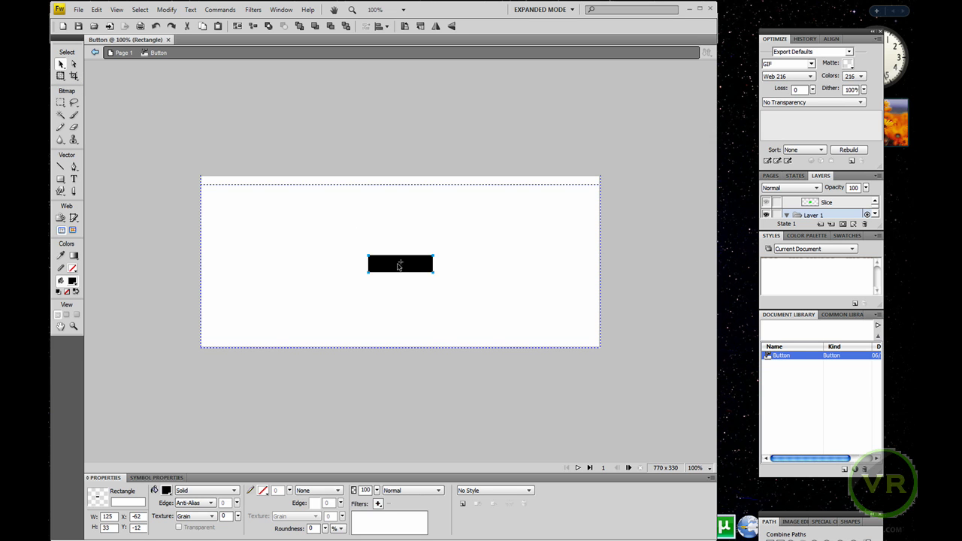
drag(411, 267, 413, 267)
click(282, 10)
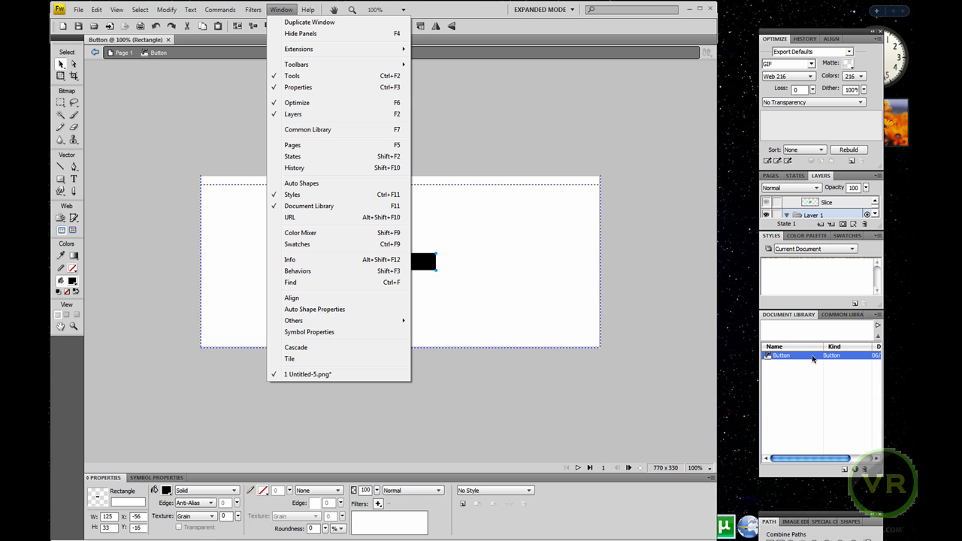
click(706, 252)
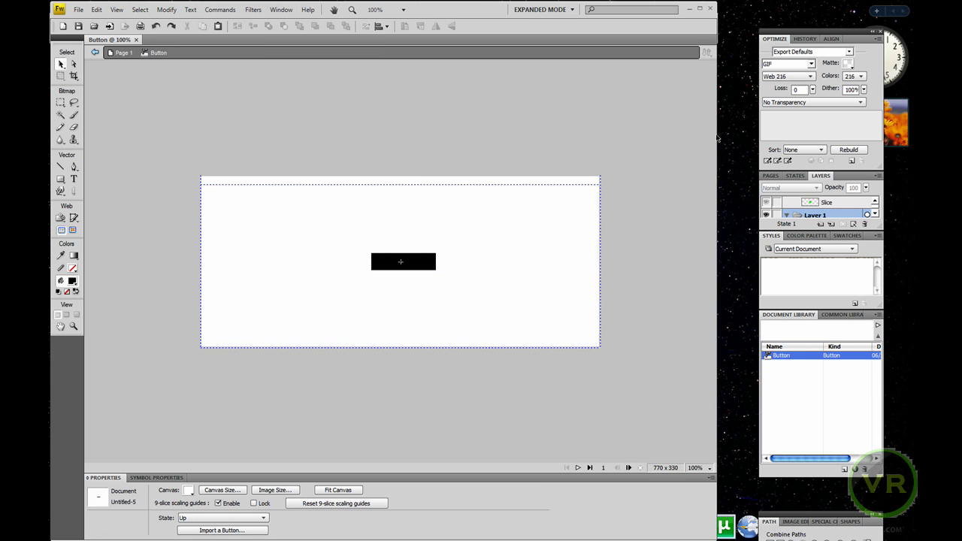
click(699, 8)
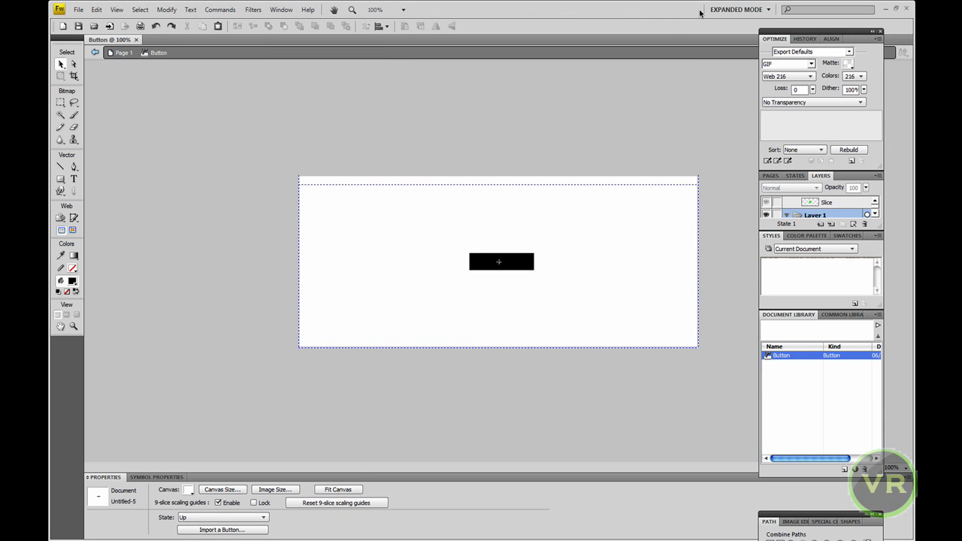
click(895, 9)
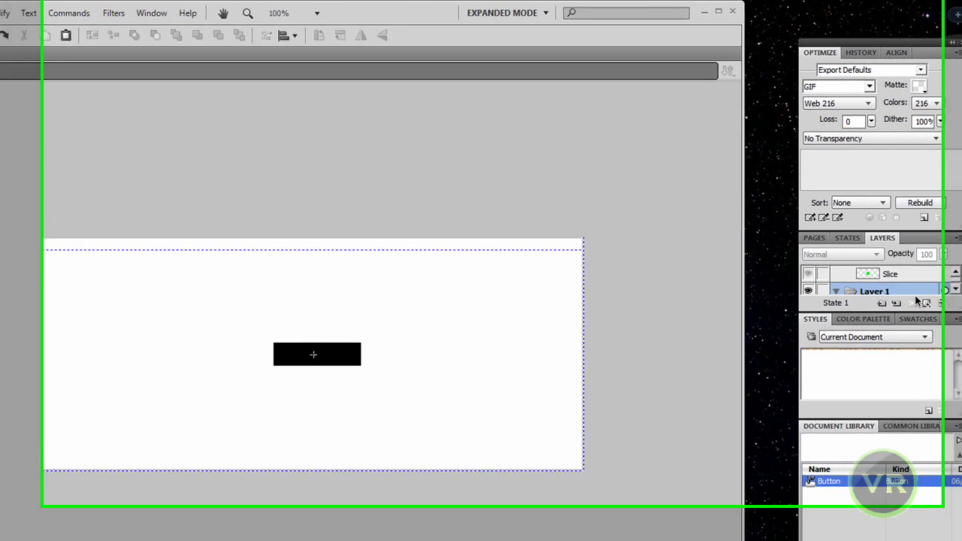
click(915, 299)
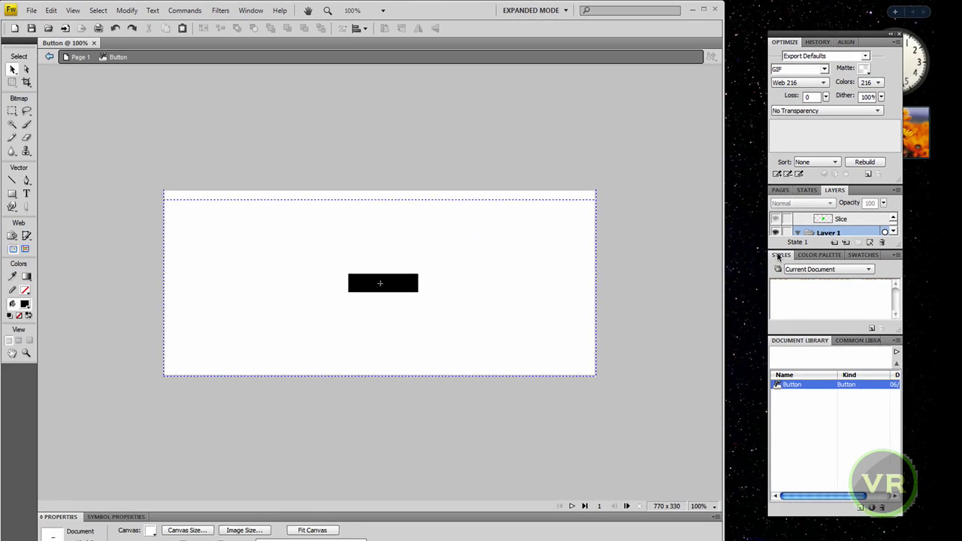
- Load the Dark Chrome Styles, select the rectangle, and apply the Dark Chrome 009 style to it after trying 003 and 002
click(875, 362)
click(796, 278)
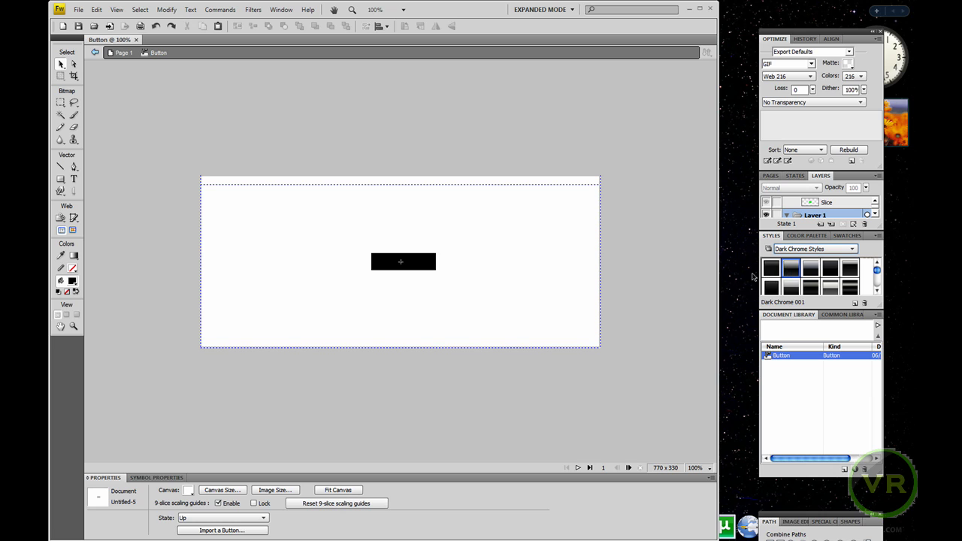
click(873, 213)
click(874, 214)
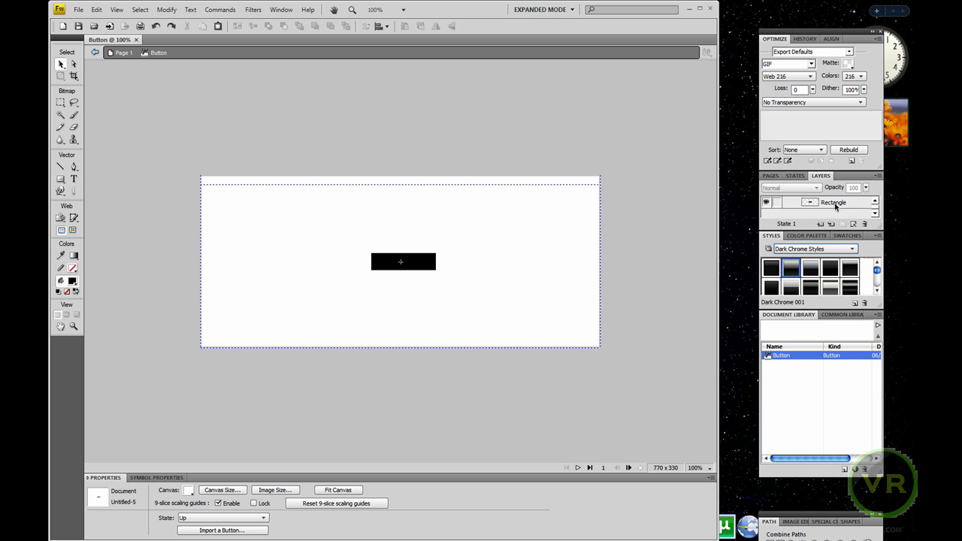
click(835, 204)
click(809, 269)
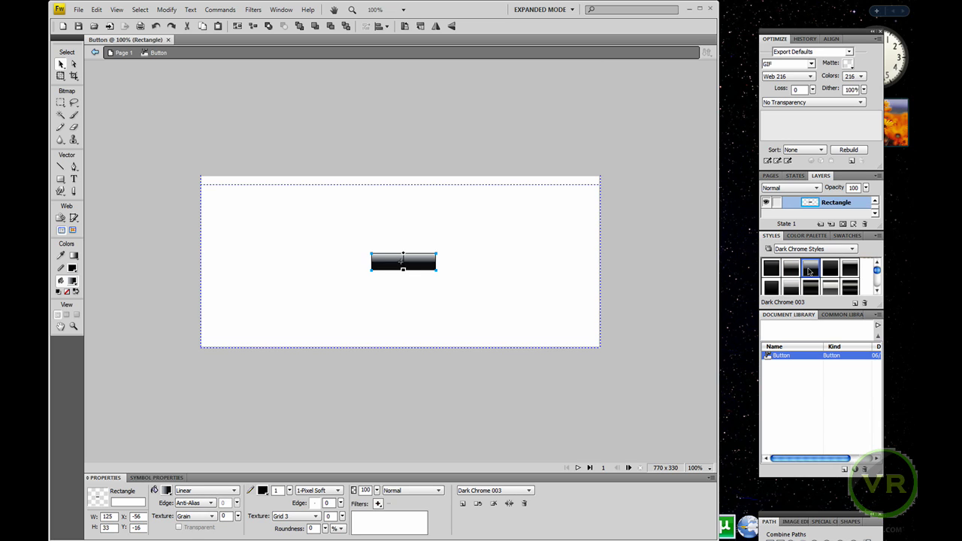
click(791, 269)
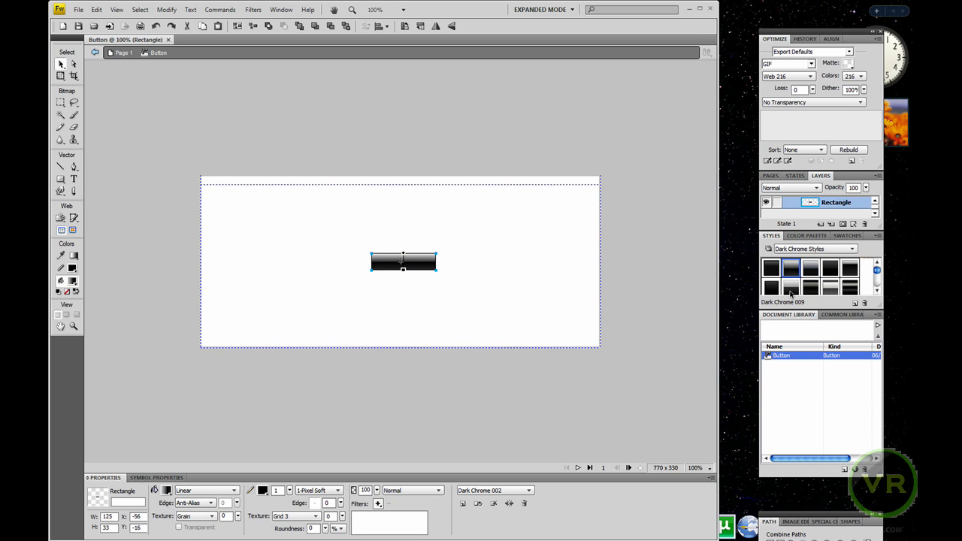
click(790, 291)
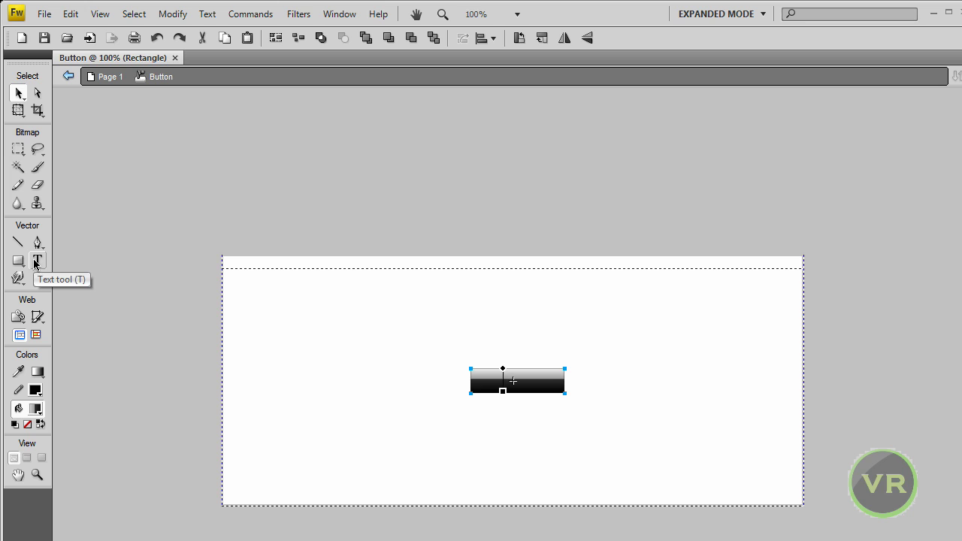
- Add the white text "downloads" over the middle of the rectangle with the Text tool and deselect it
click(36, 263)
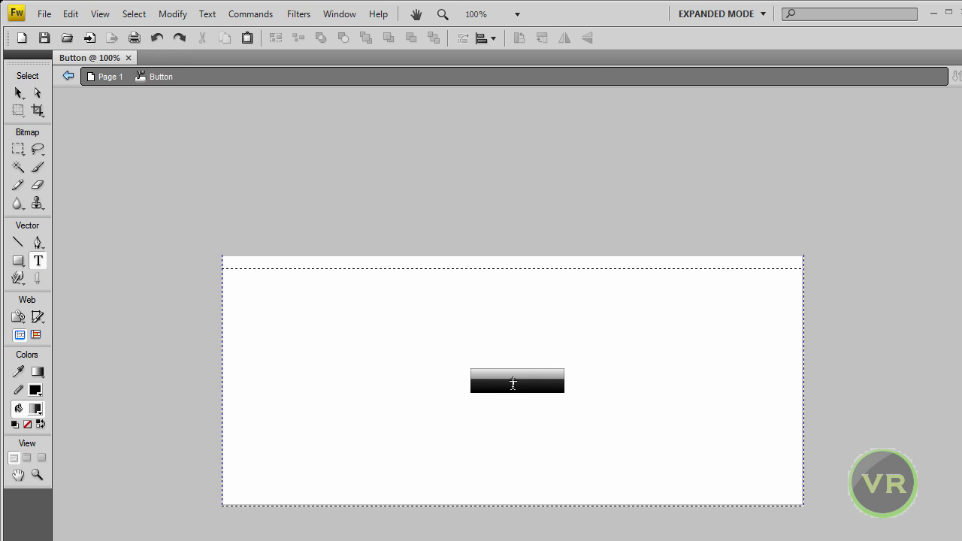
click(513, 384)
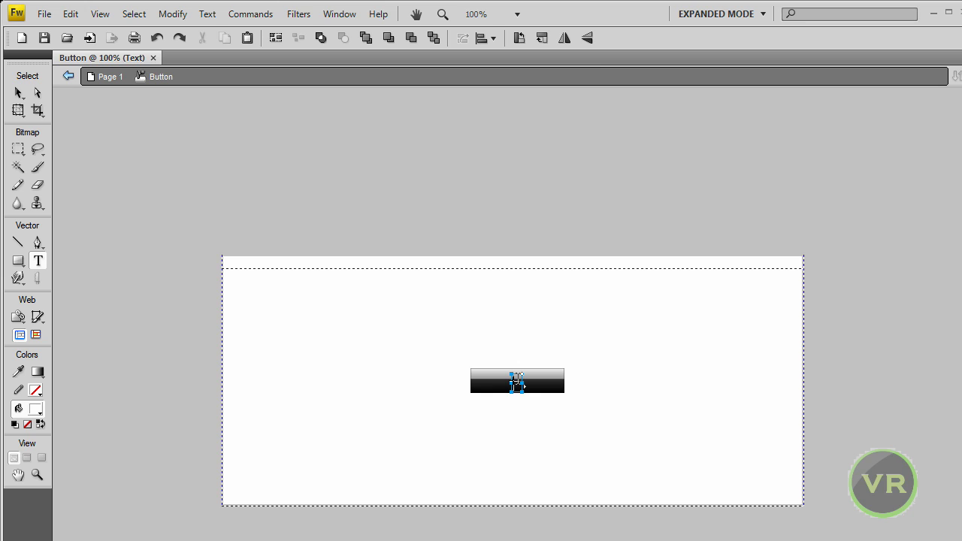
text(downloads)
click(18, 92)
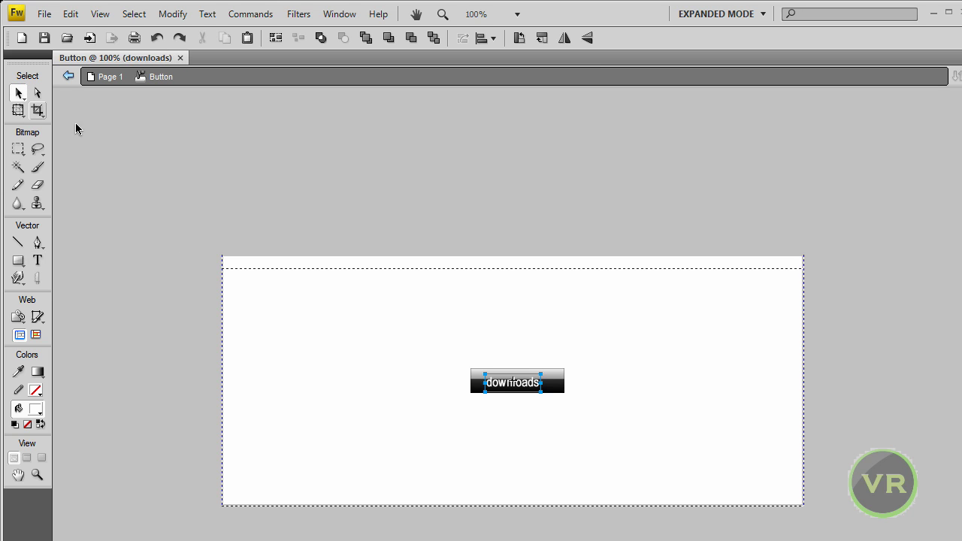
click(617, 440)
click(511, 397)
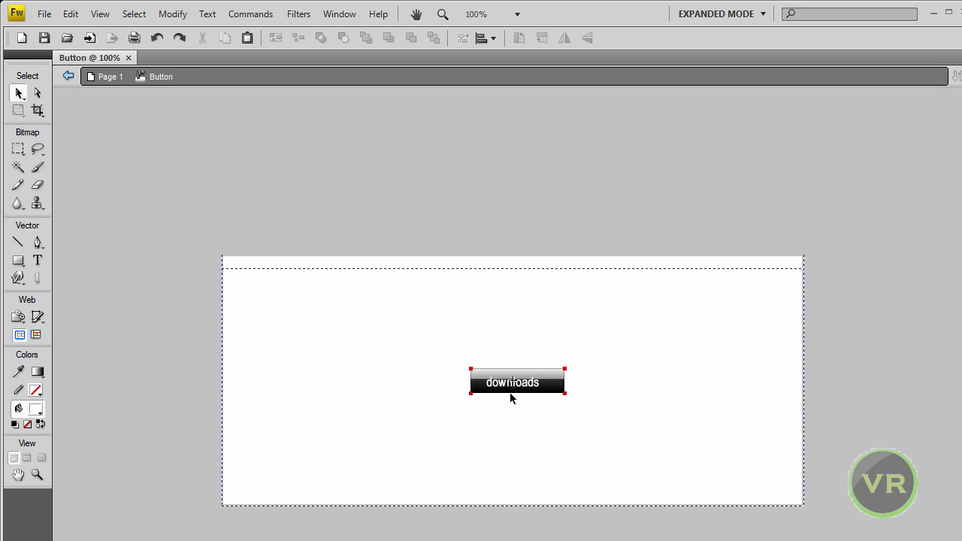
click(491, 391)
click(564, 391)
click(523, 386)
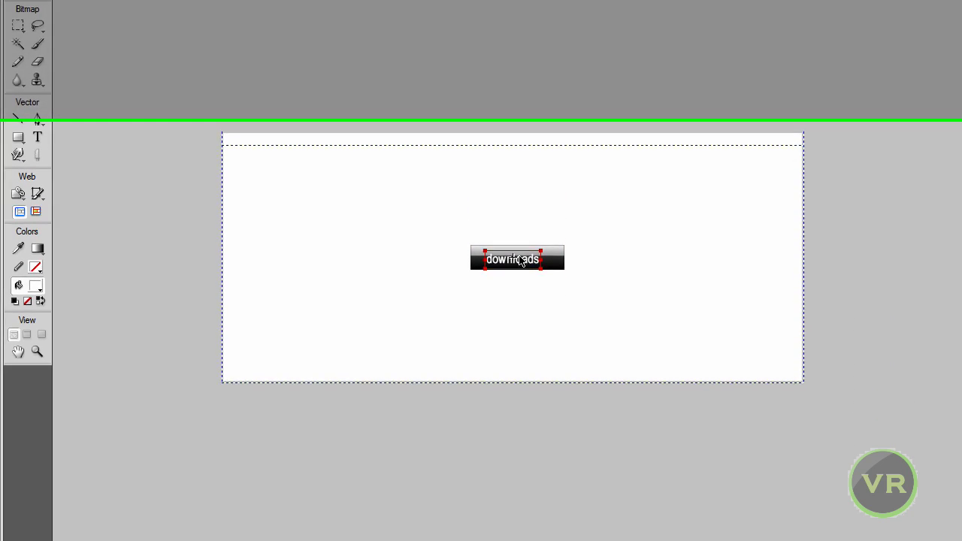
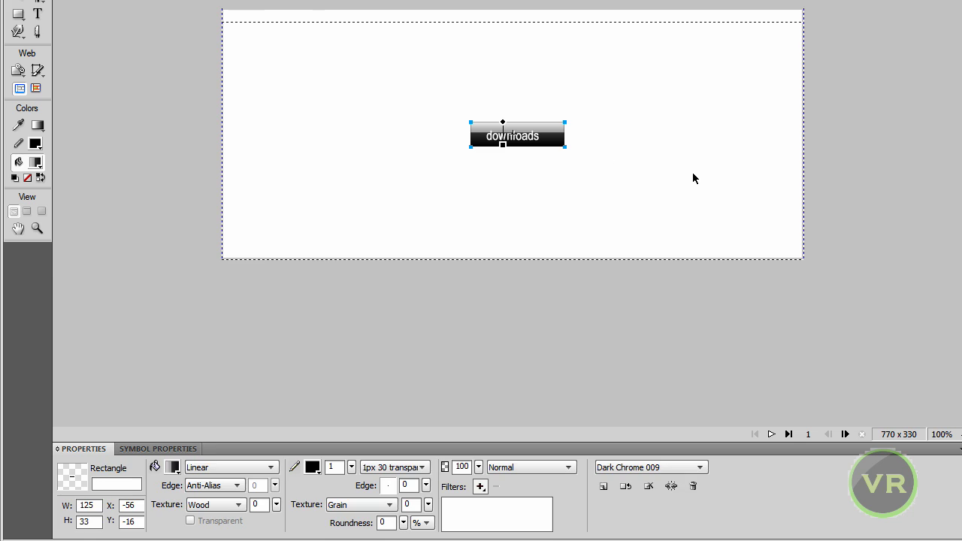
- Deselect everything, switch the button symbol to its Over state, and copy the Up graphic into it
click(695, 178)
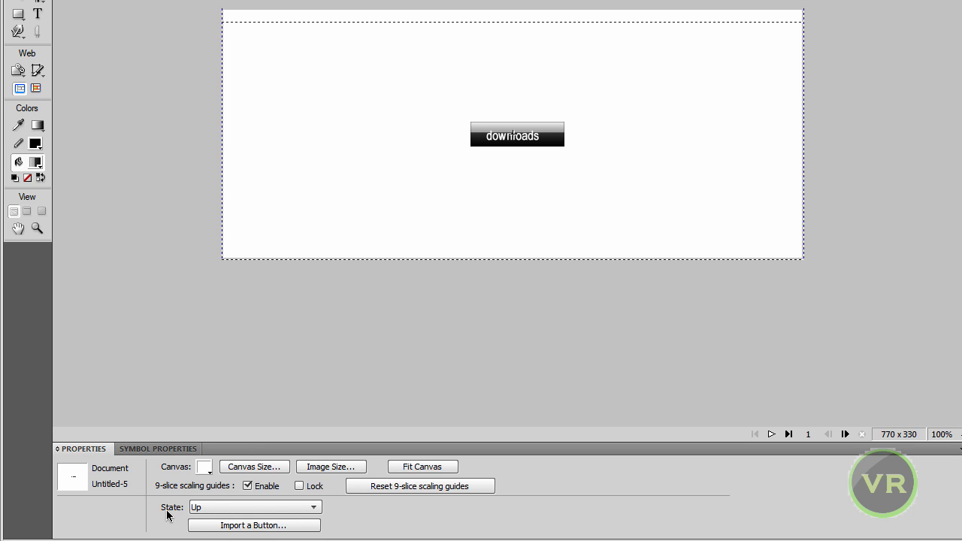
click(200, 510)
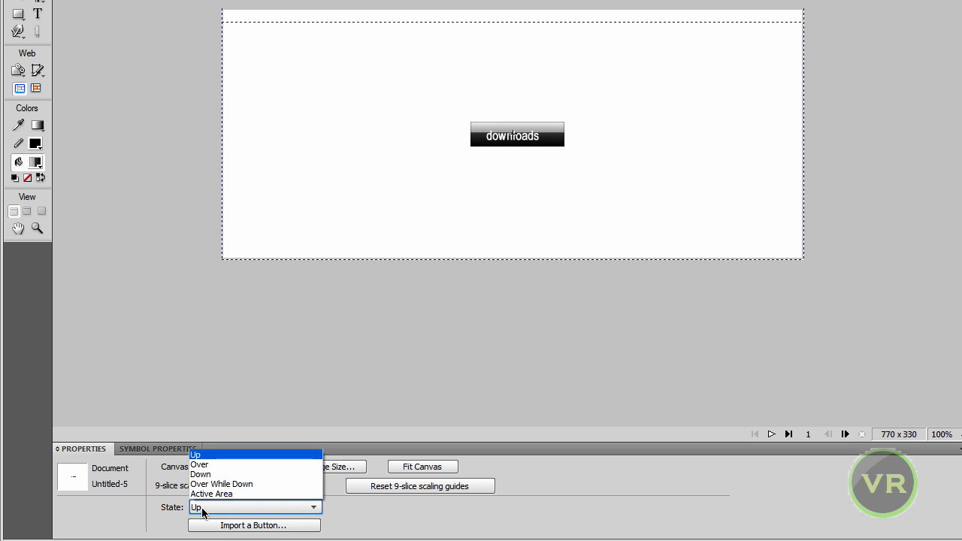
click(197, 465)
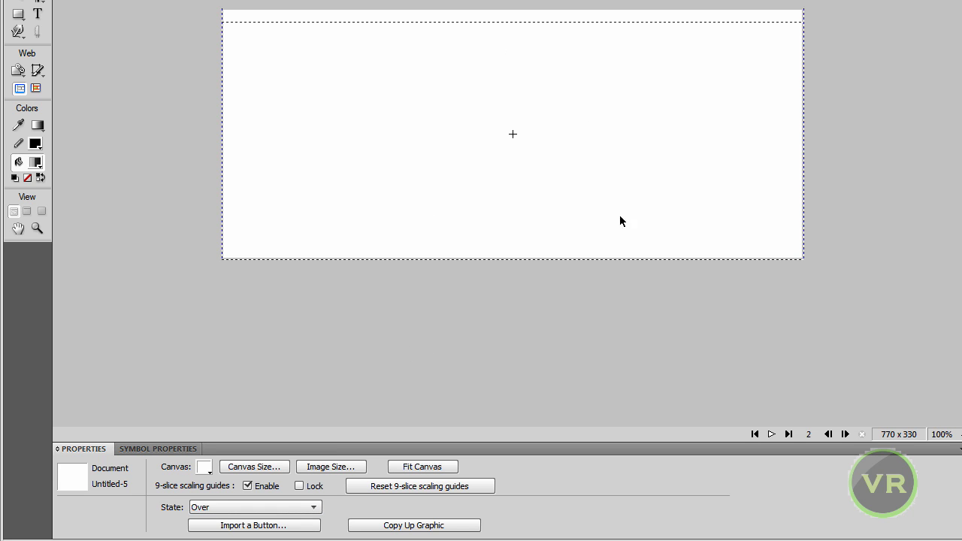
click(427, 527)
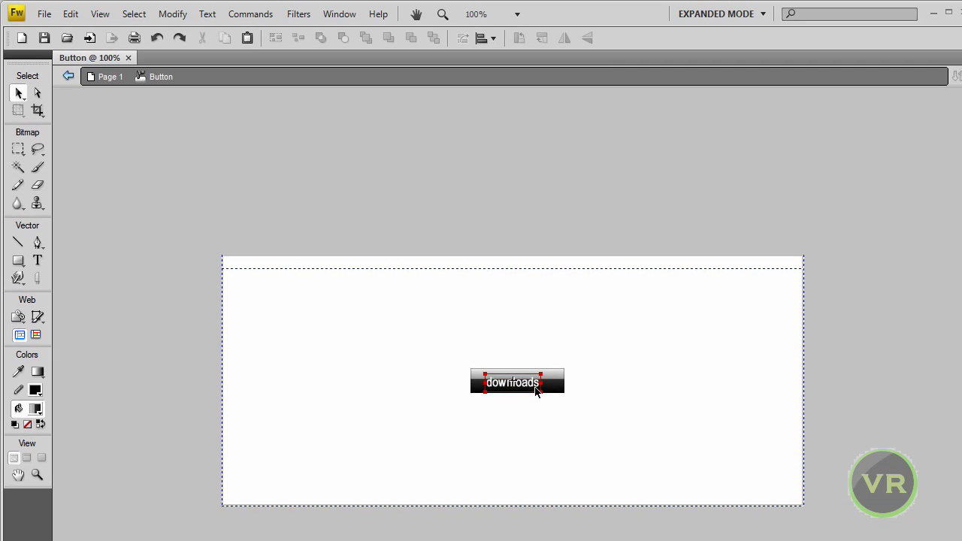
- Select the Over-state rectangle and recolour the last stop of its linear gradient fill, trying purple before choosing dark green
click(499, 383)
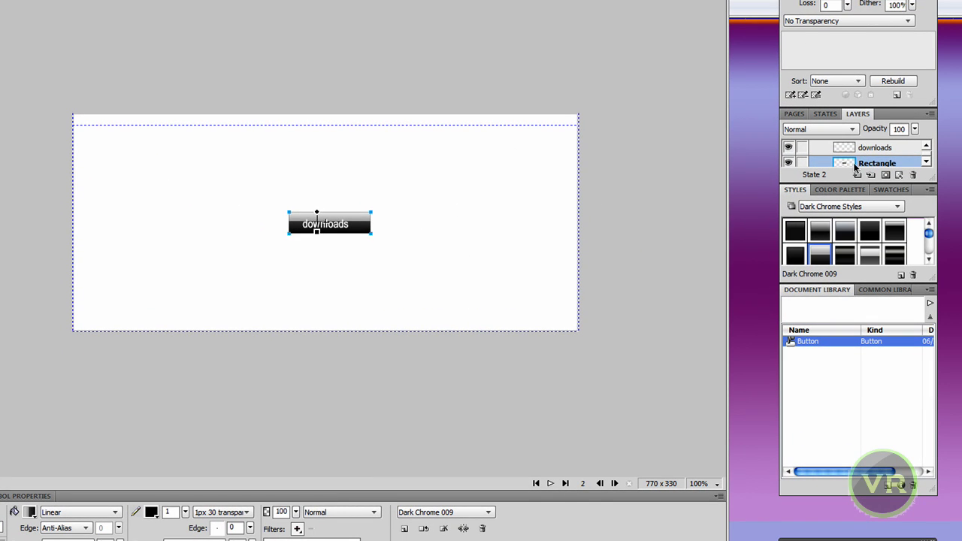
scroll(858, 166, down, 1)
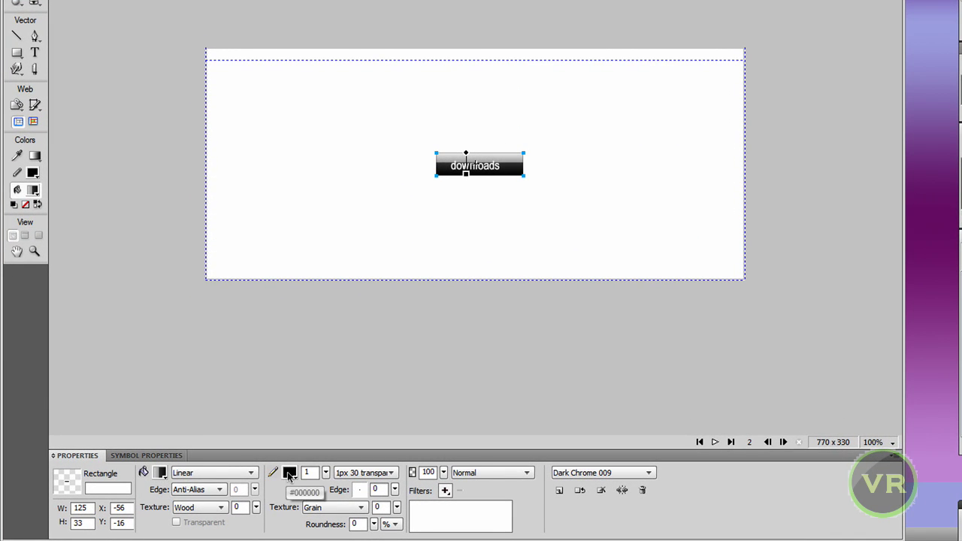
click(160, 472)
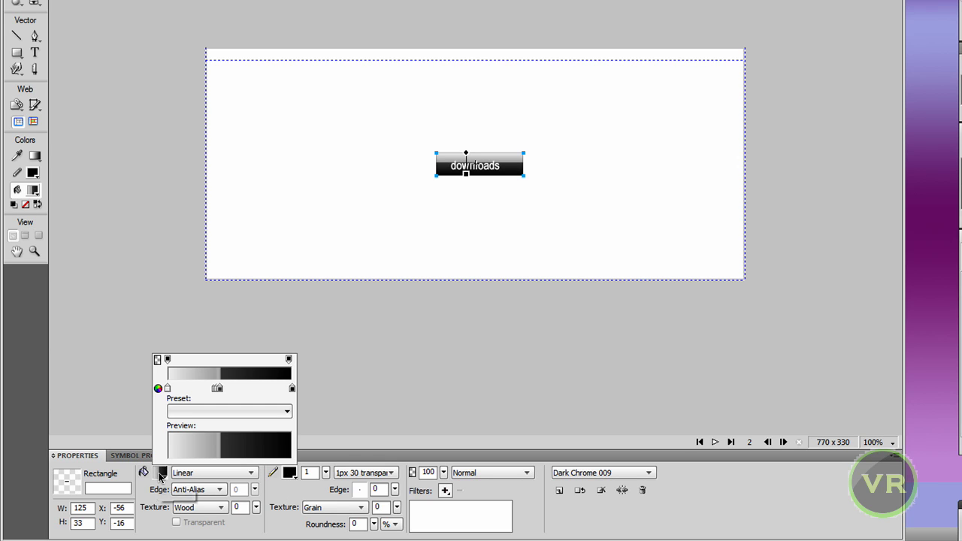
click(292, 389)
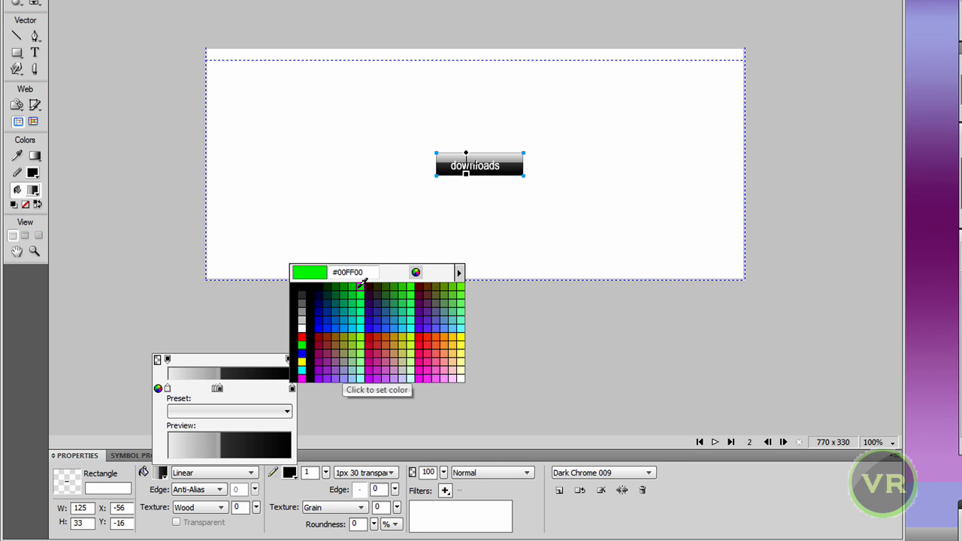
click(419, 308)
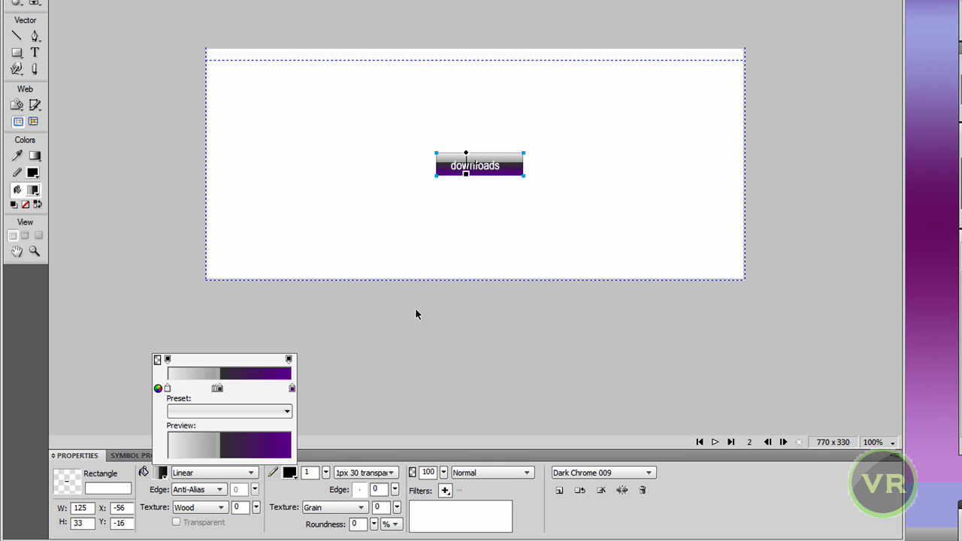
click(292, 388)
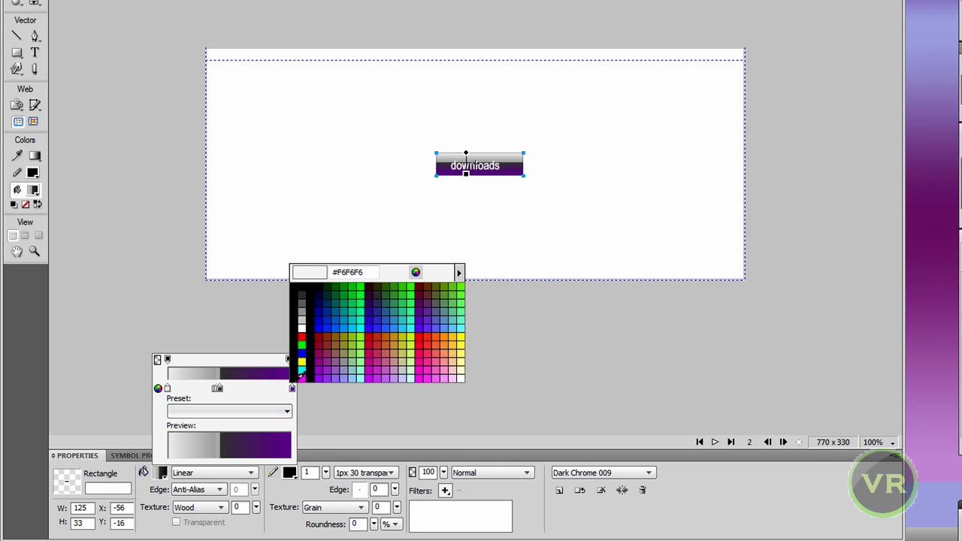
click(335, 290)
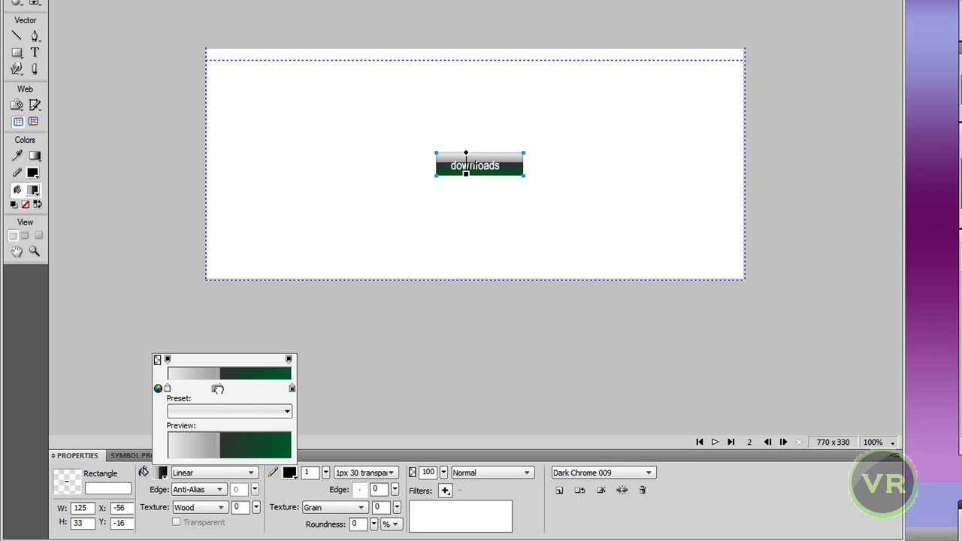
- Try spreading out the gradient's middle colour stops, move them back close together before the dark stop, and close the gradient editor
drag(217, 389, 253, 388)
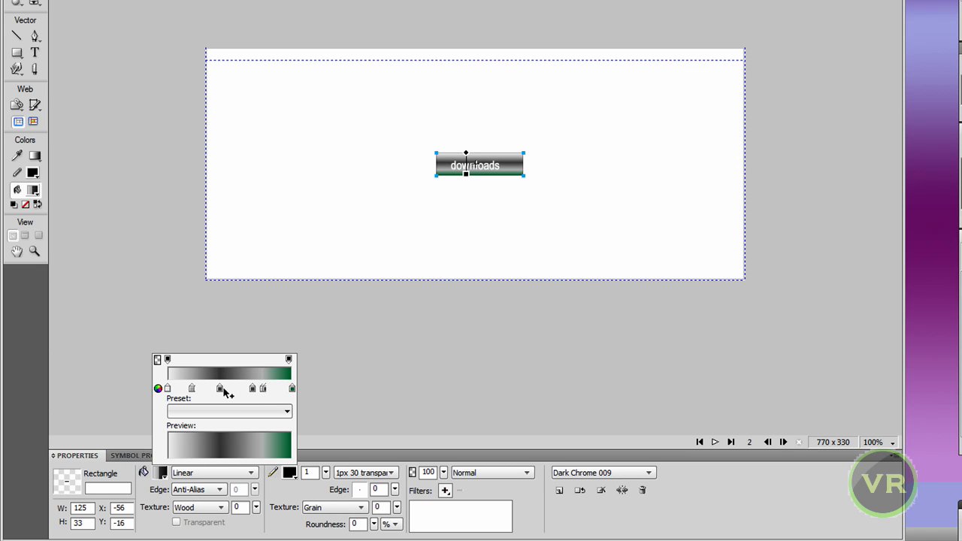
drag(262, 388, 269, 388)
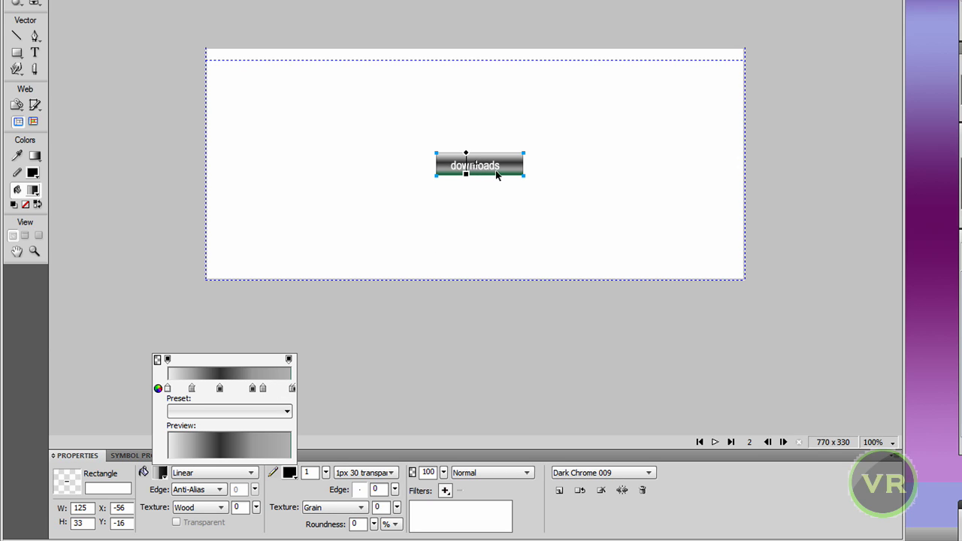
drag(254, 388, 203, 388)
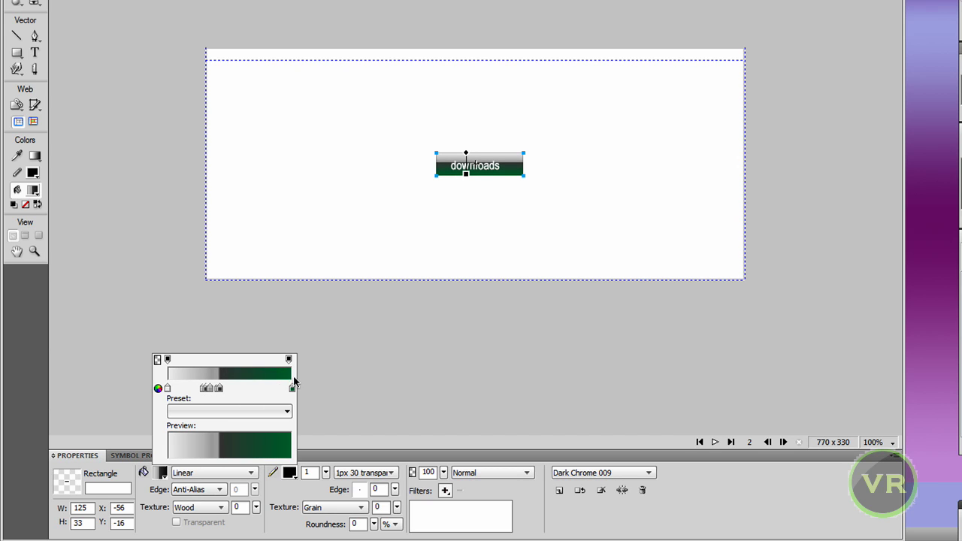
click(576, 513)
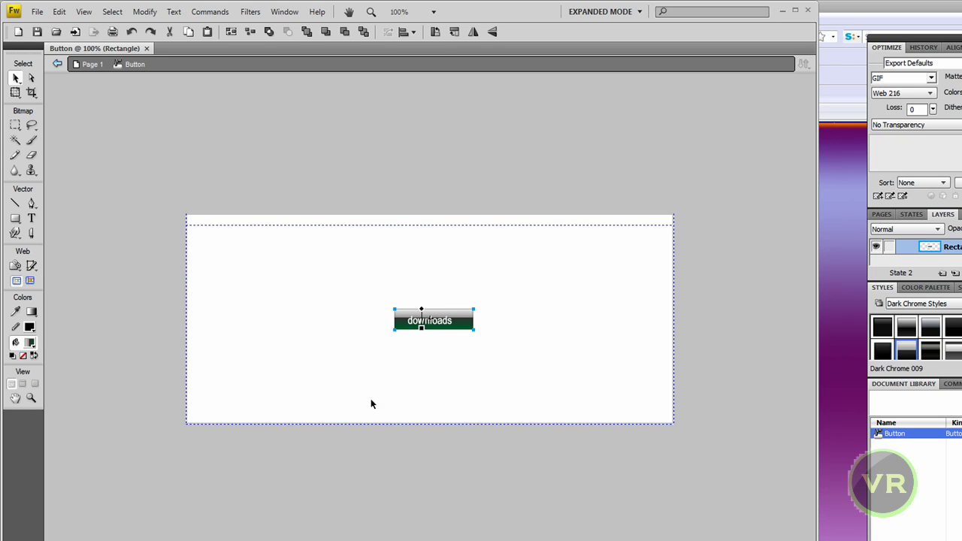
- Return to Page 1 and move the downloads button instance up against the canvas's left edge
click(90, 65)
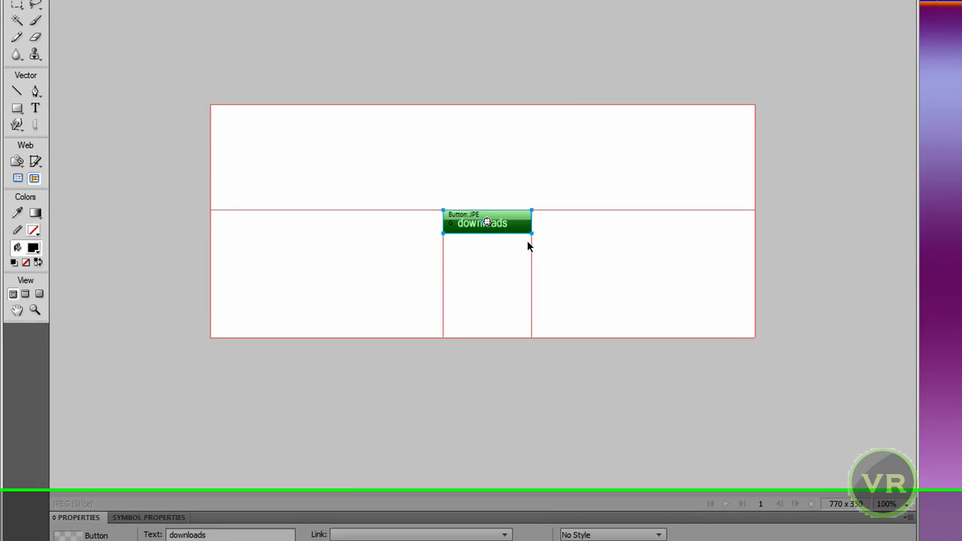
drag(555, 186, 502, 181)
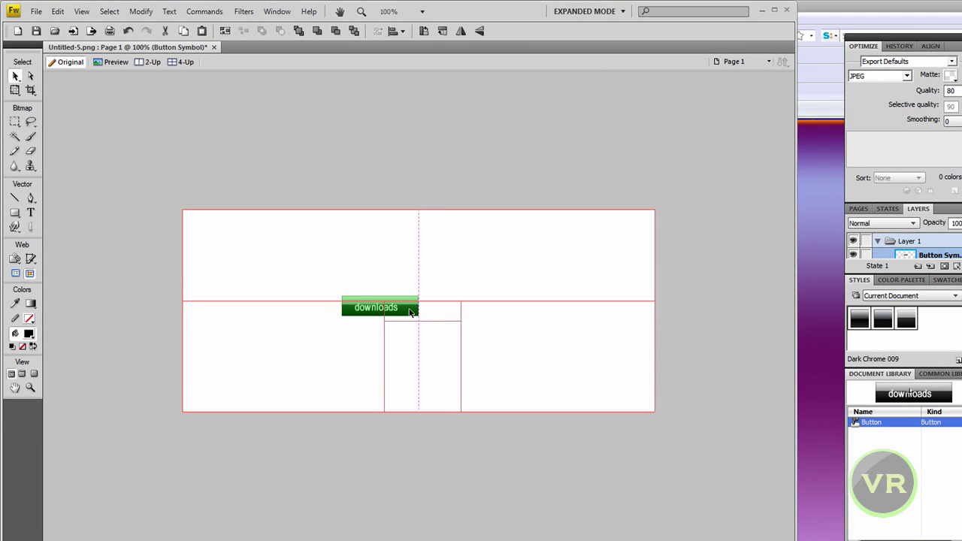
drag(410, 311, 251, 265)
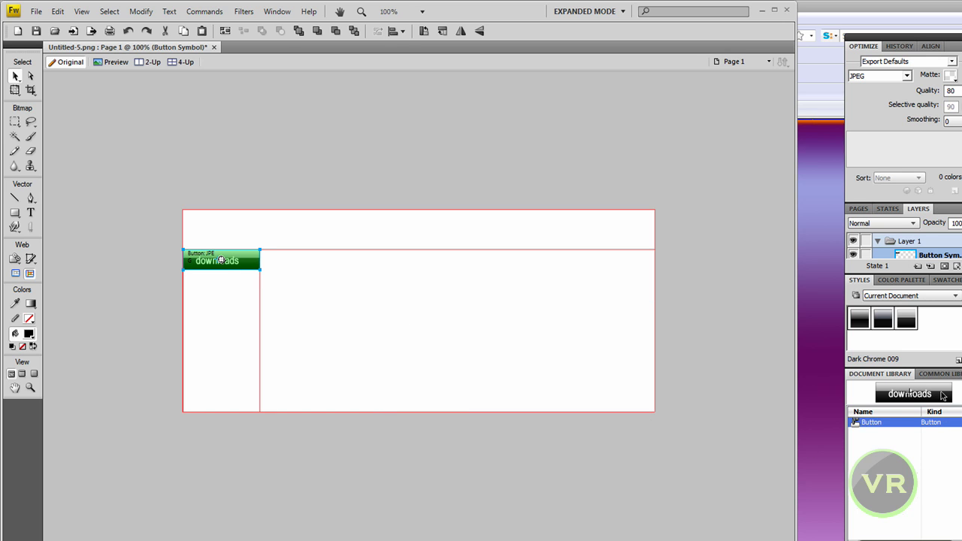
- Place a second button instance from the library directly to the right of the first, at X 126, Y 65, and open its symbol for editing
drag(942, 396, 505, 325)
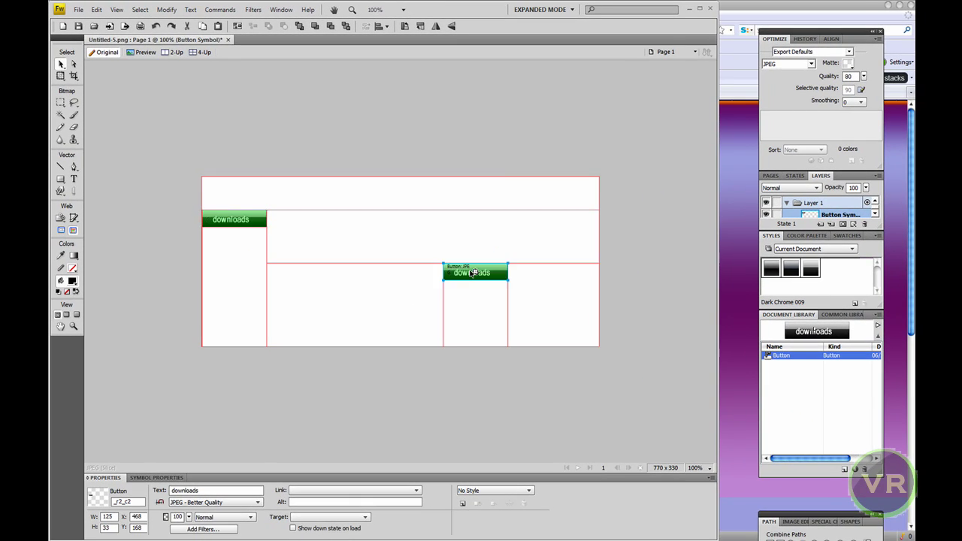
drag(493, 279, 321, 226)
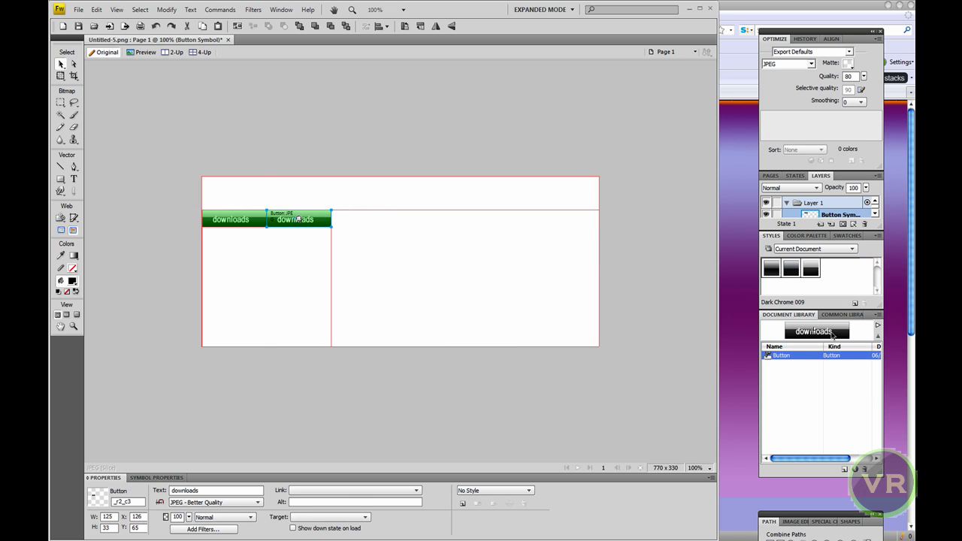
double_click(298, 219)
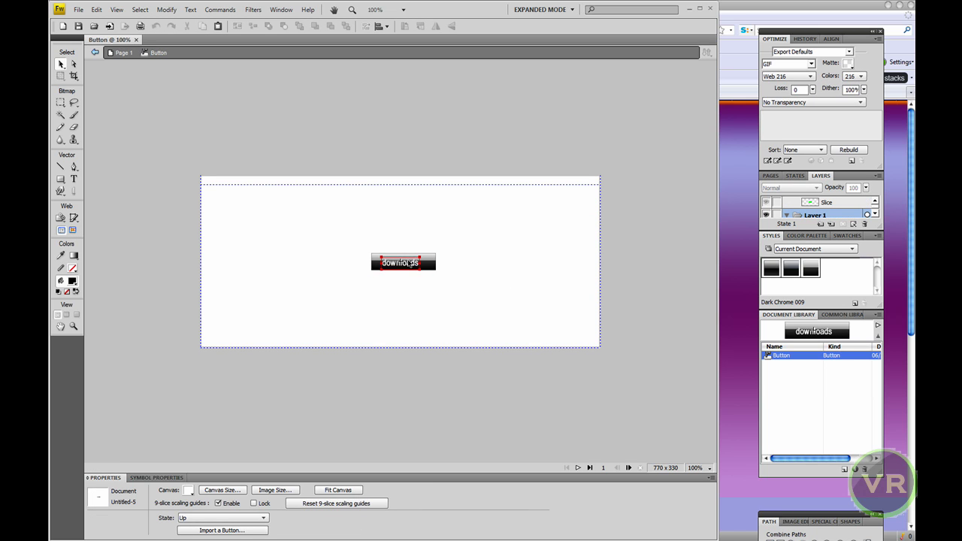
- Return to Page 1 and place three more Button instances from the library in the empty lower-right area of the canvas
click(120, 53)
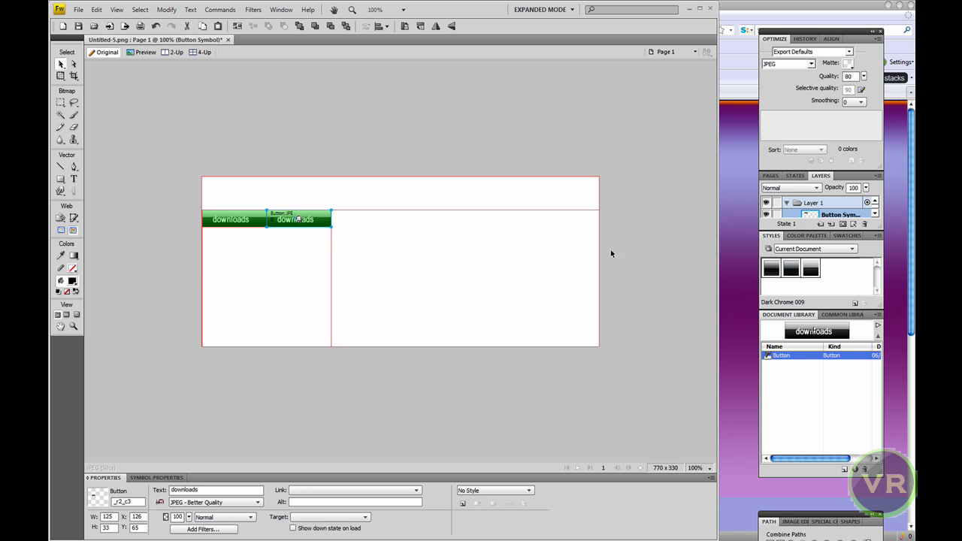
drag(836, 336, 554, 302)
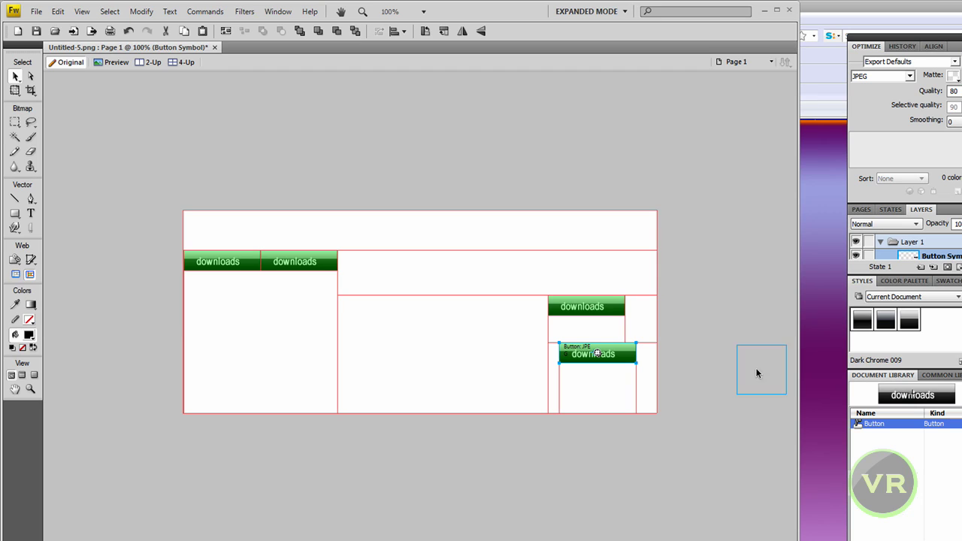
drag(757, 374, 638, 366)
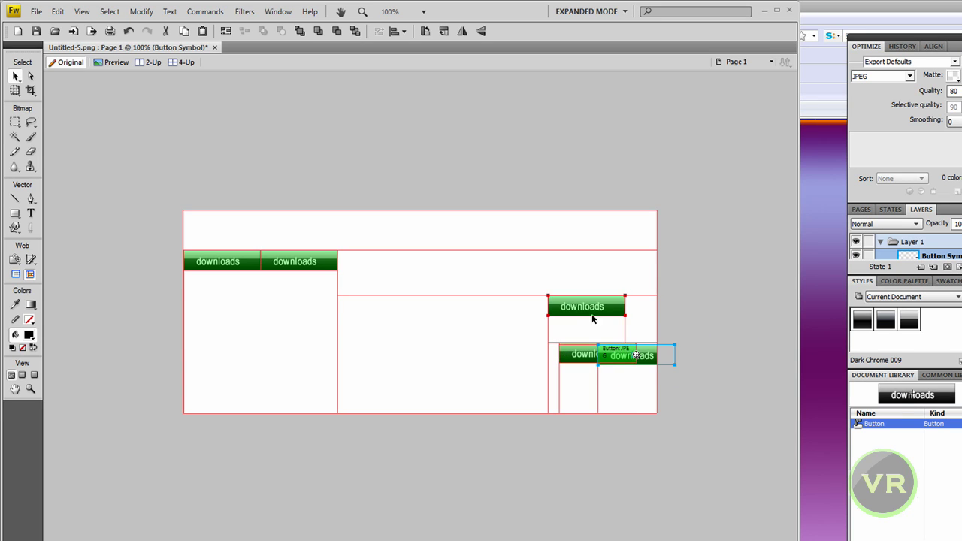
- Line up the three loose button instances end to end after the second button, and add a sixth from the library to the row
drag(611, 309, 400, 262)
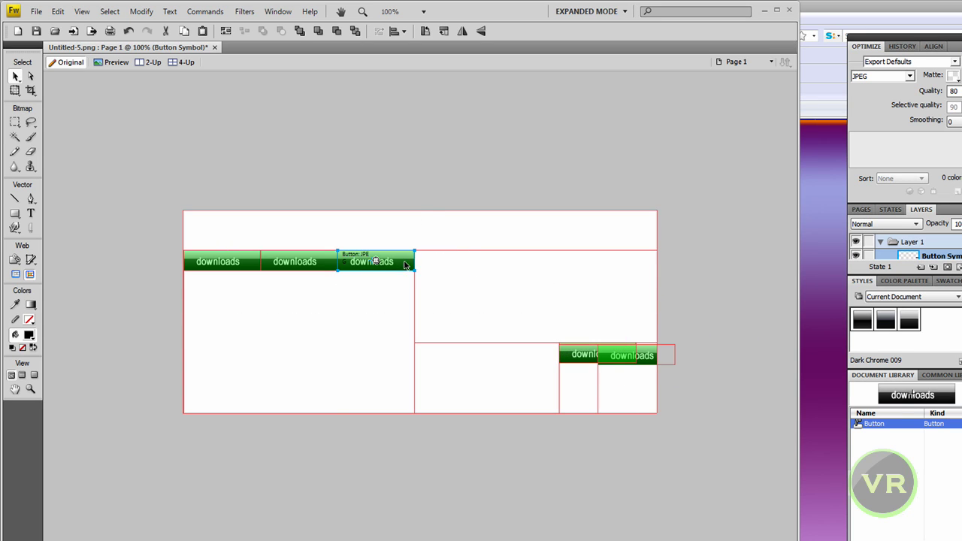
drag(581, 357, 435, 269)
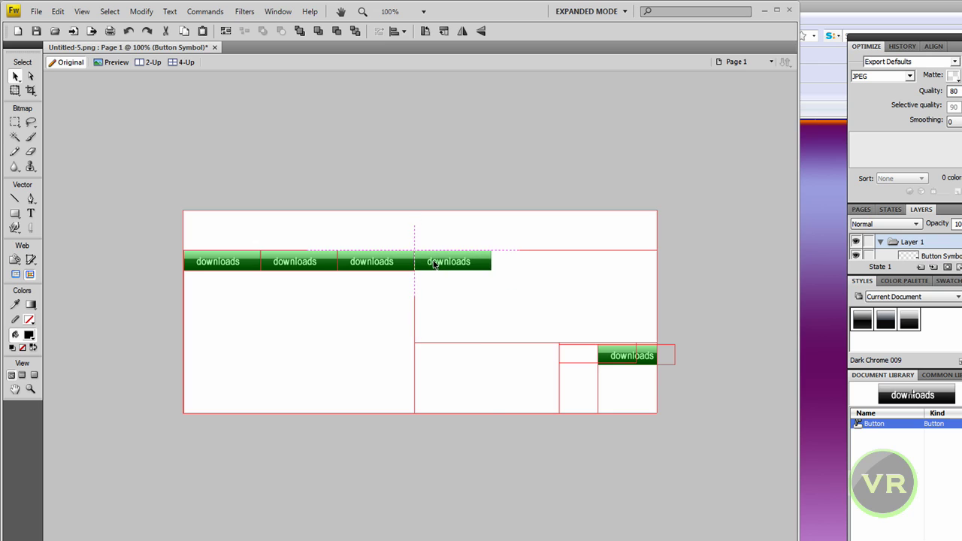
drag(612, 355, 506, 261)
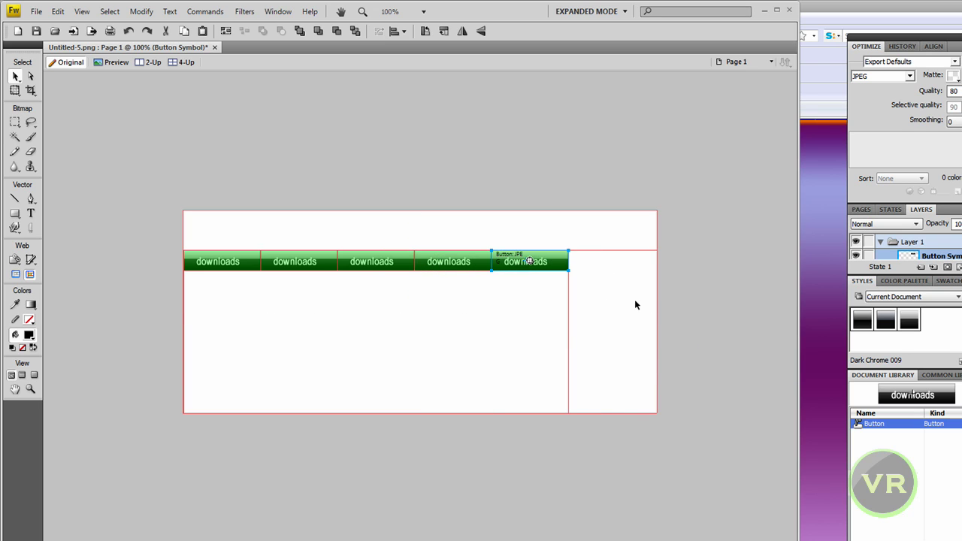
drag(939, 398, 630, 267)
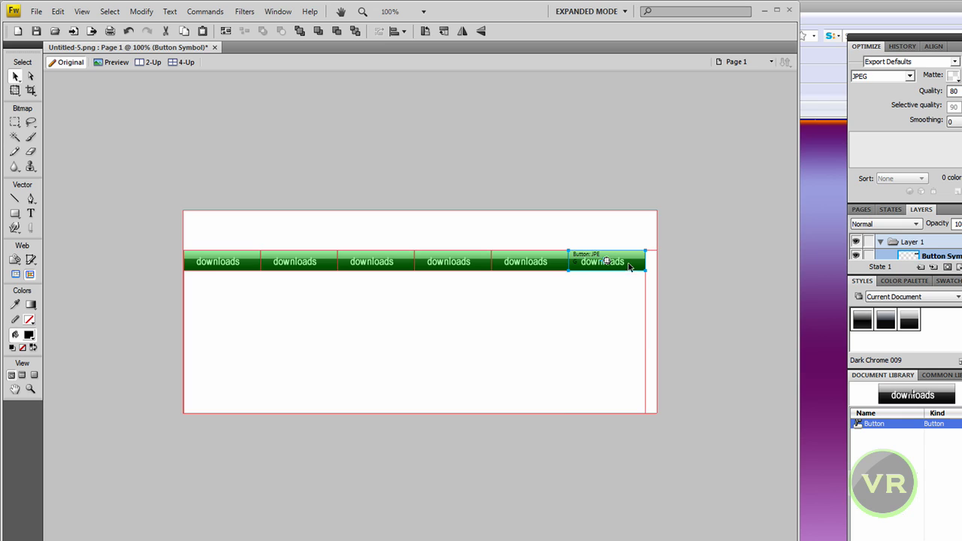
click(545, 335)
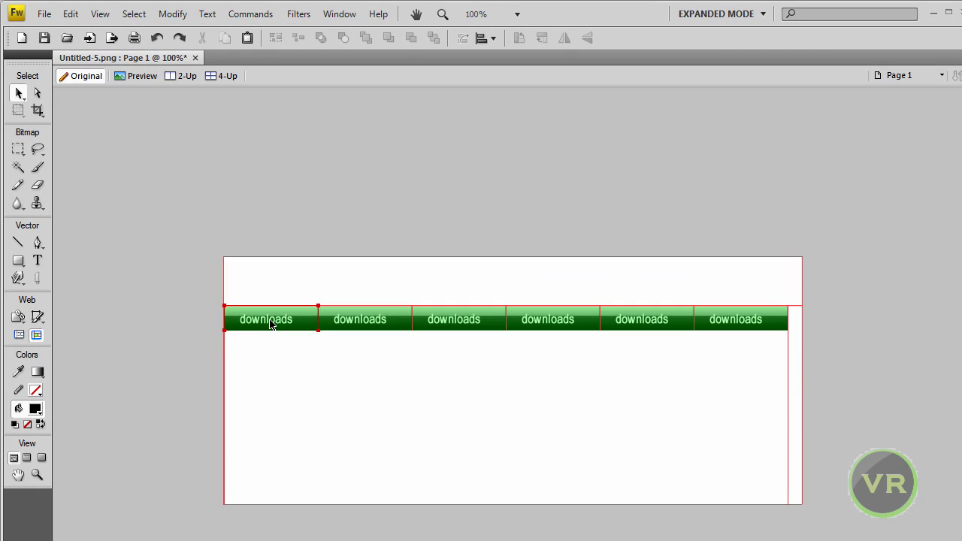
- Relabel the first button "Home" and the second button "tutorials", keeping the third as "downloads"
click(223, 265)
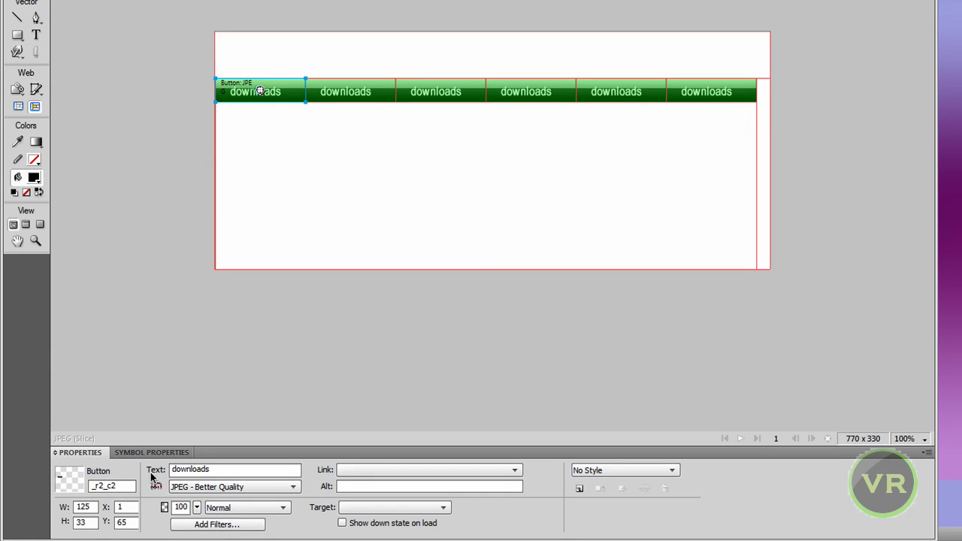
drag(218, 468, 93, 464)
text(Home)
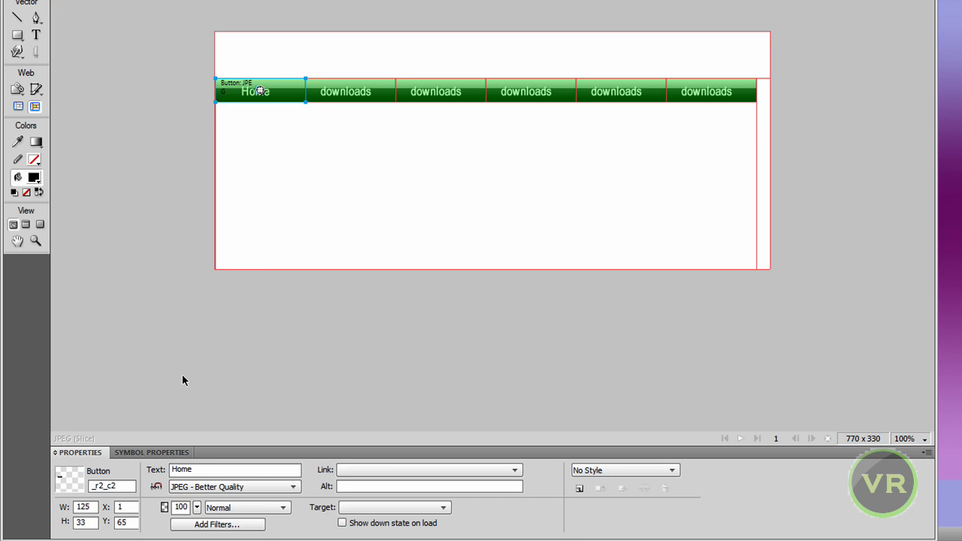
click(347, 91)
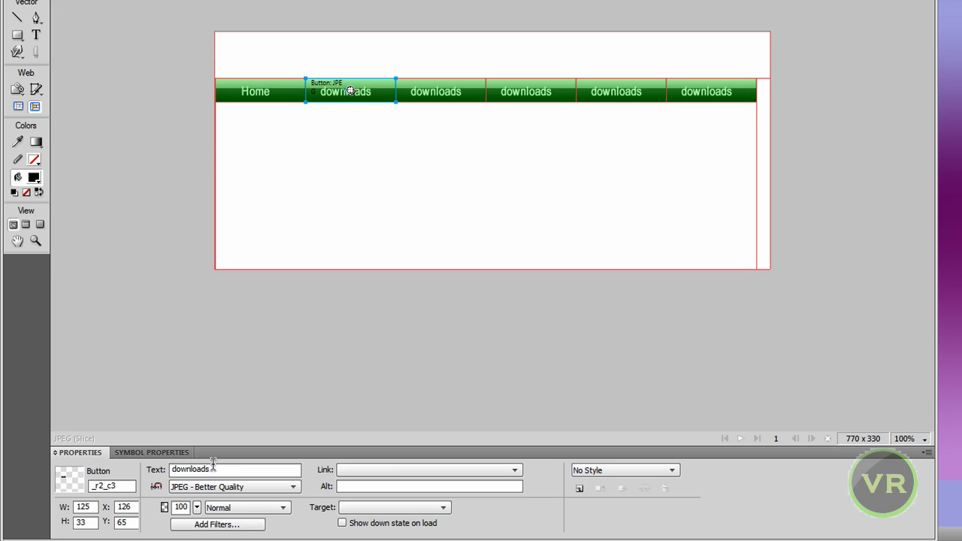
drag(214, 468, 159, 474)
text(tutorials)
click(447, 97)
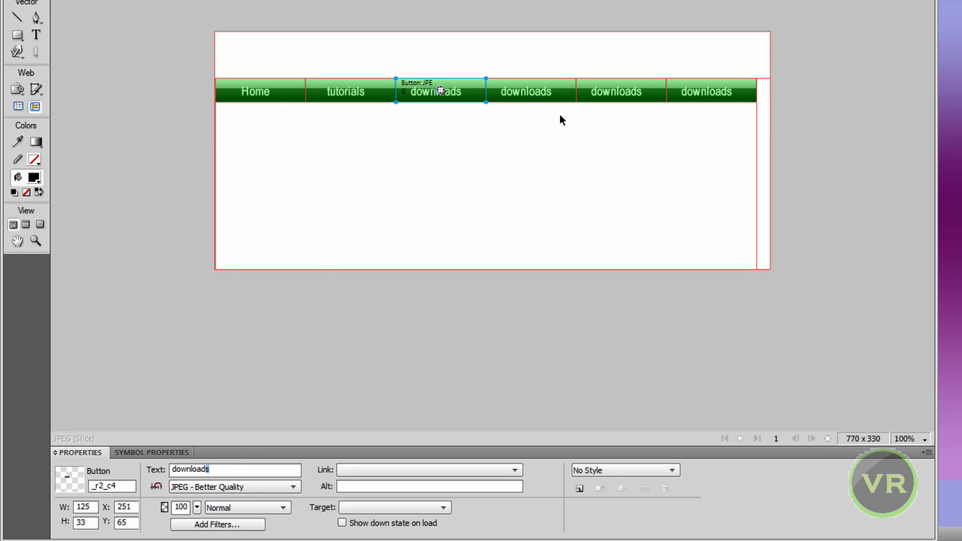
- Relabel the fourth button, trying "anout me" before replacing it with "youtube"
click(545, 93)
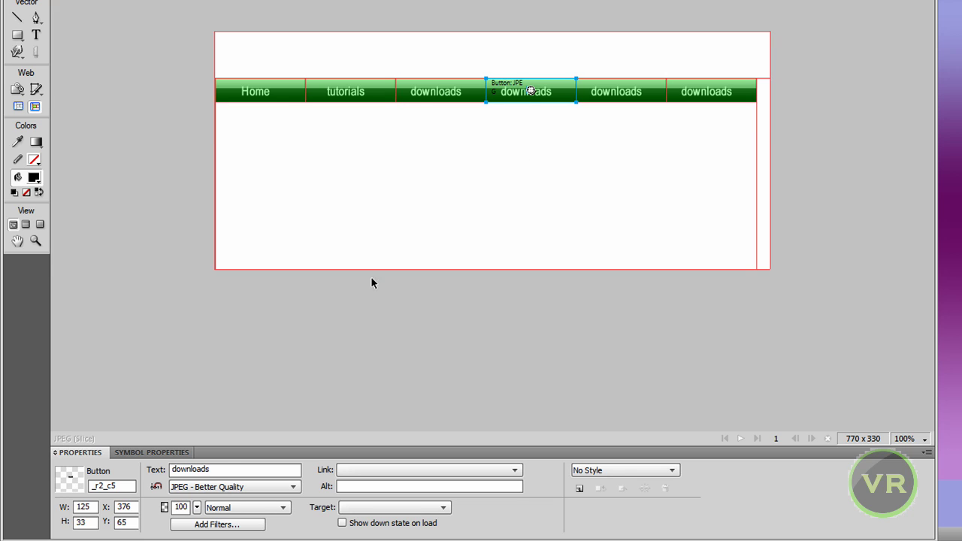
drag(221, 469, 102, 467)
text(anout me)
key(Return)
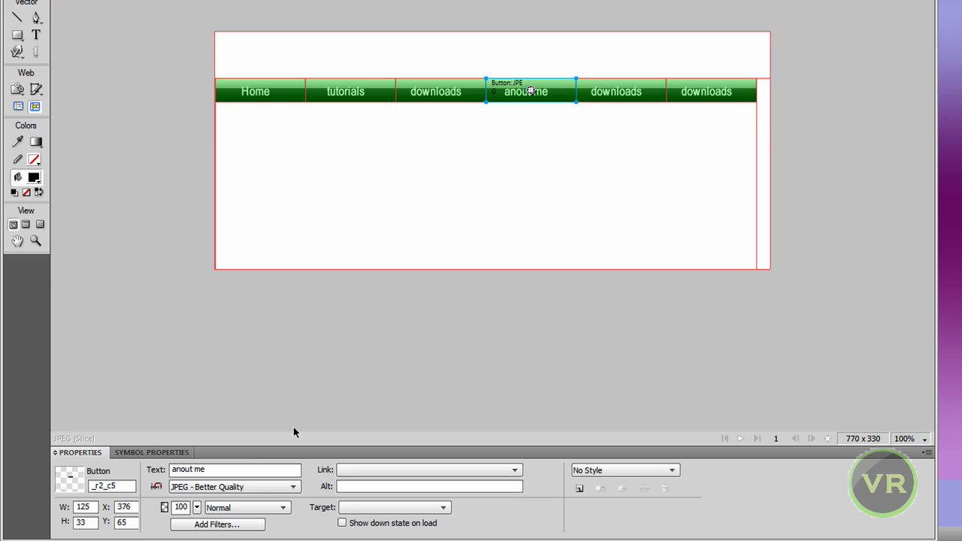
drag(208, 468, 85, 471)
text(yo)
- Relabel the fifth button in the row "movies"
click(701, 91)
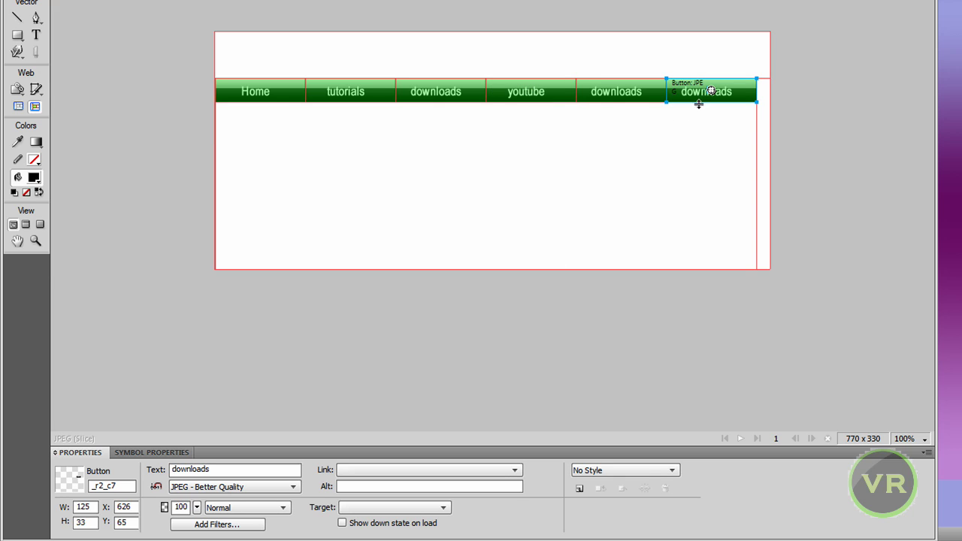
click(624, 96)
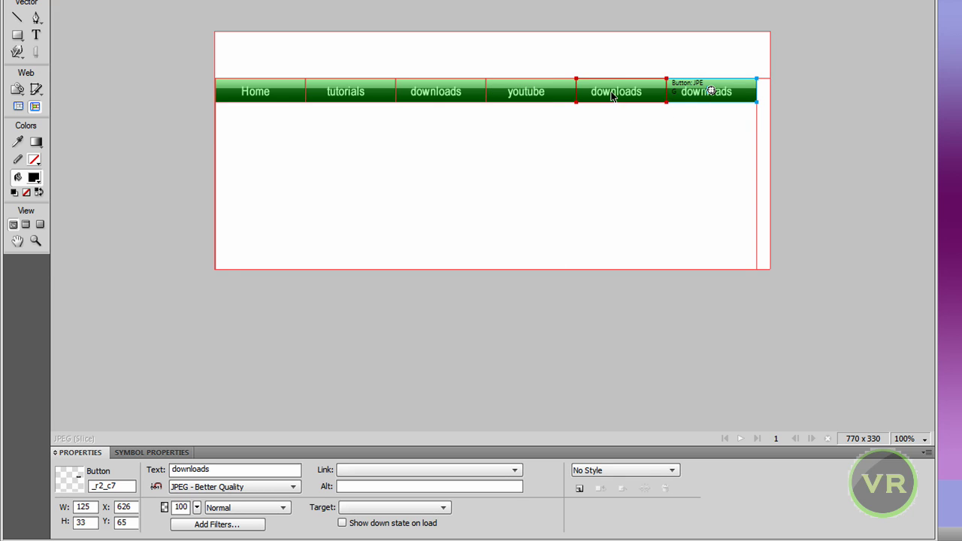
double_click(218, 468)
text(mo)
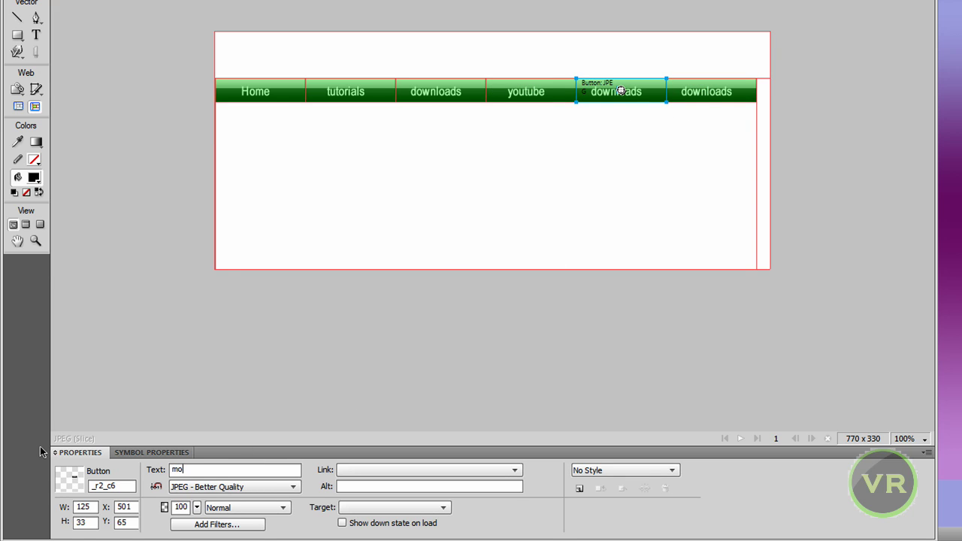
text(vies)
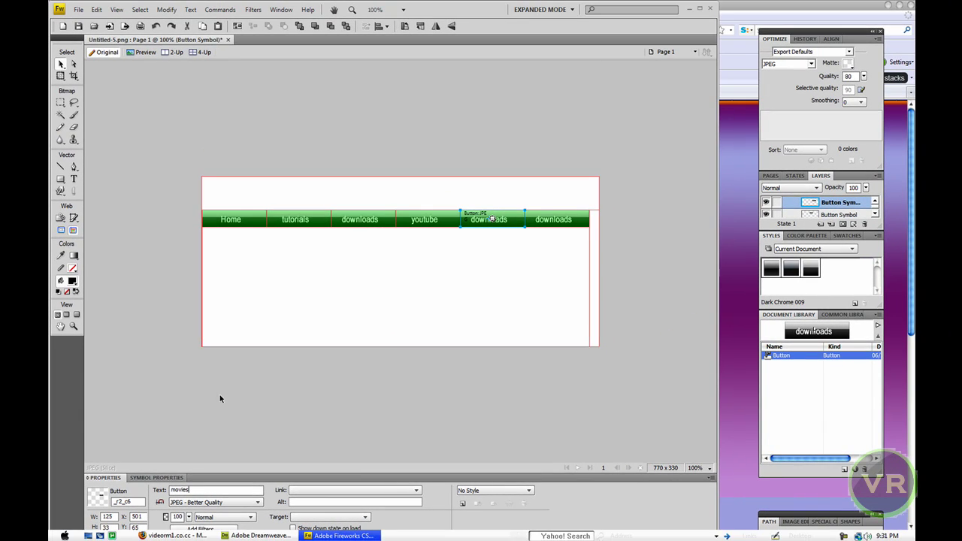
- Relabel the sixth and last button in the row "links"
click(554, 217)
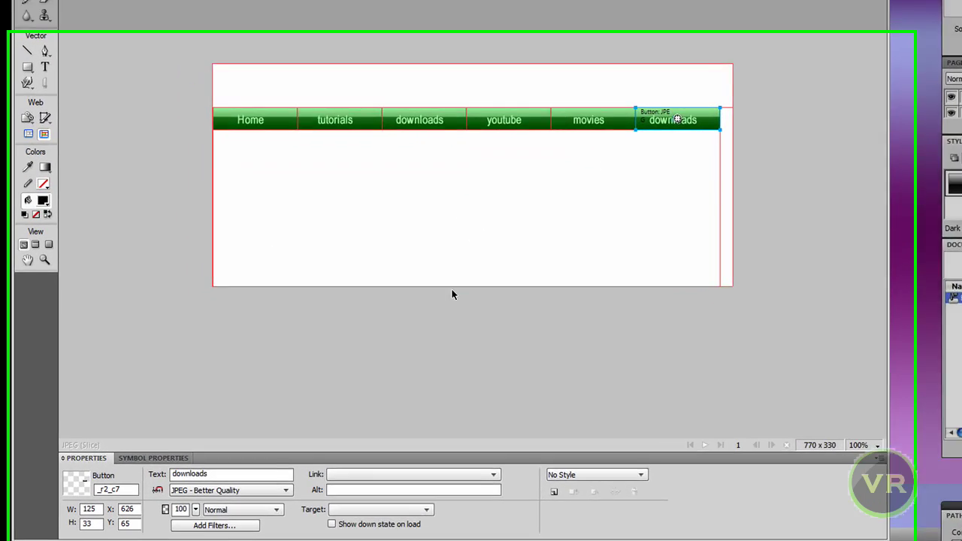
double_click(215, 473)
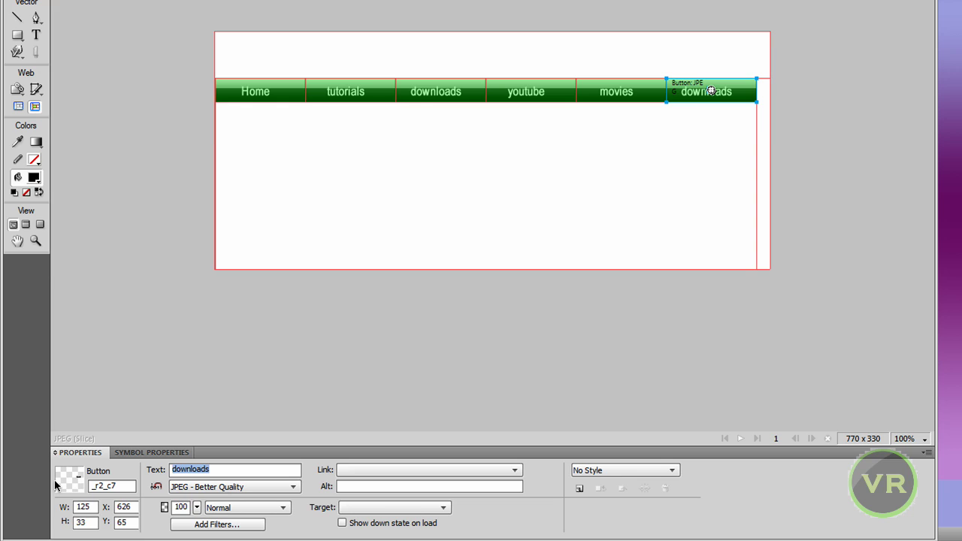
text(links)
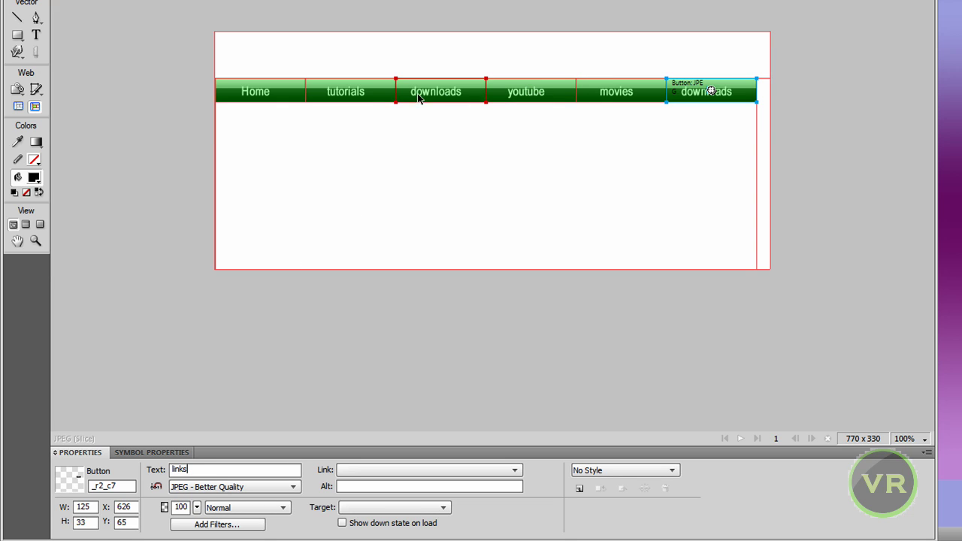
click(643, 96)
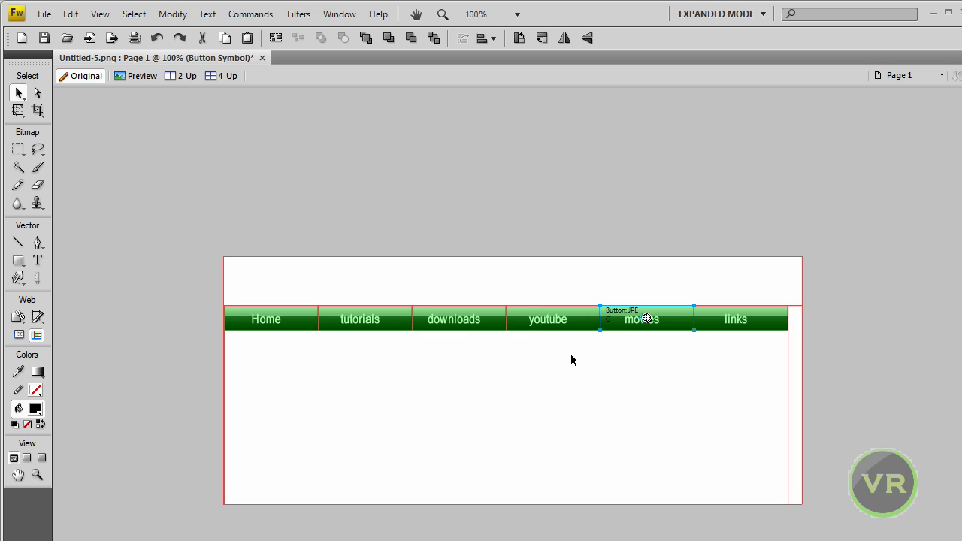
- Preview the navigation bar in Firefox, close the preview page, and switch back to Fireworks
click(45, 13)
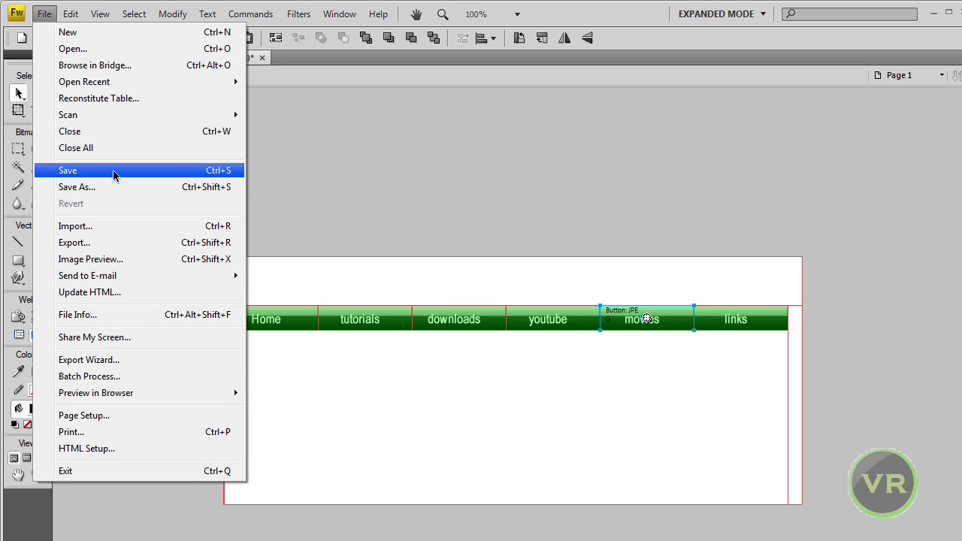
mouse_move(110, 392)
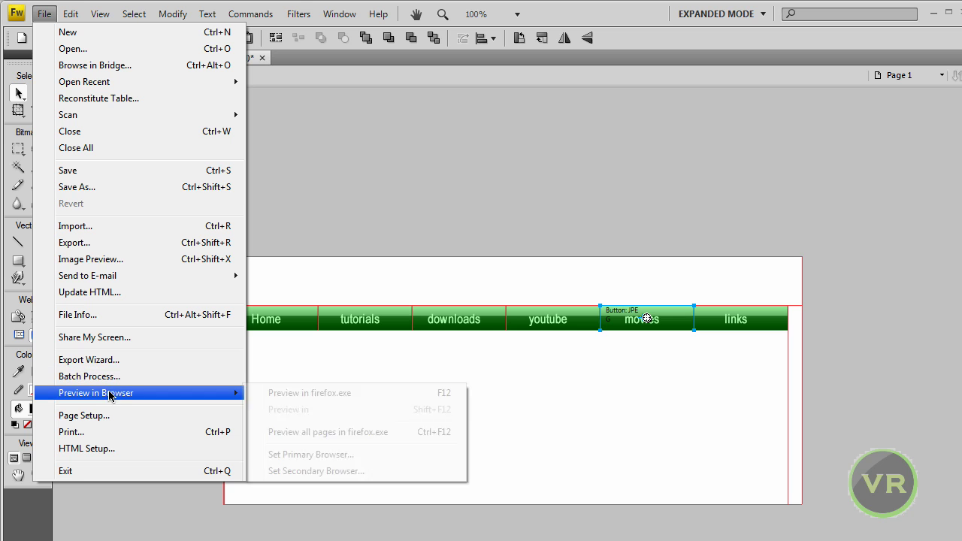
click(286, 397)
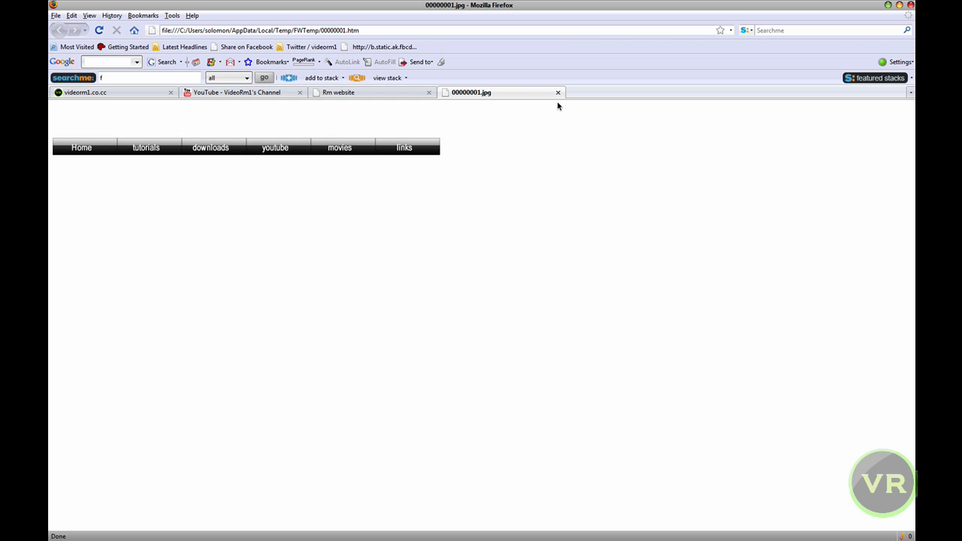
click(557, 92)
mouse_move(274, 536)
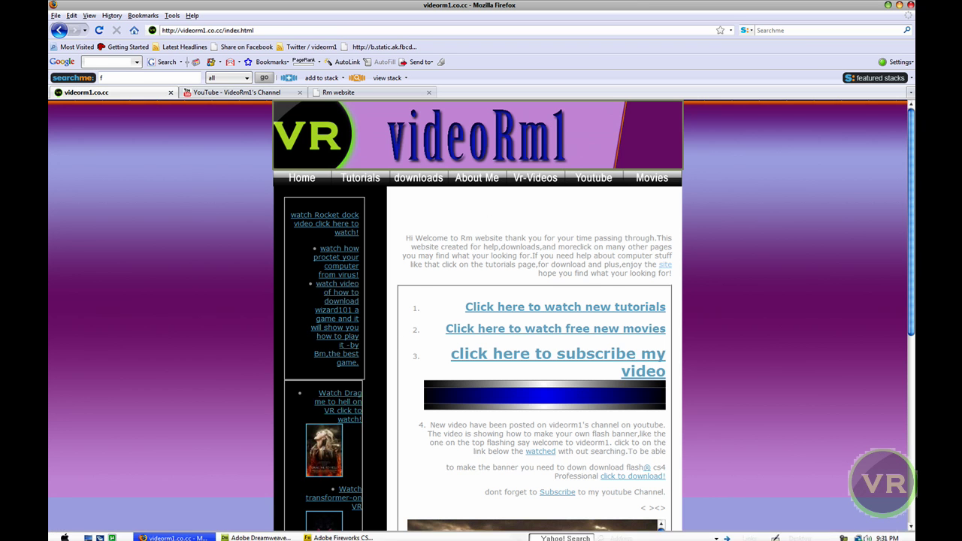
click(338, 535)
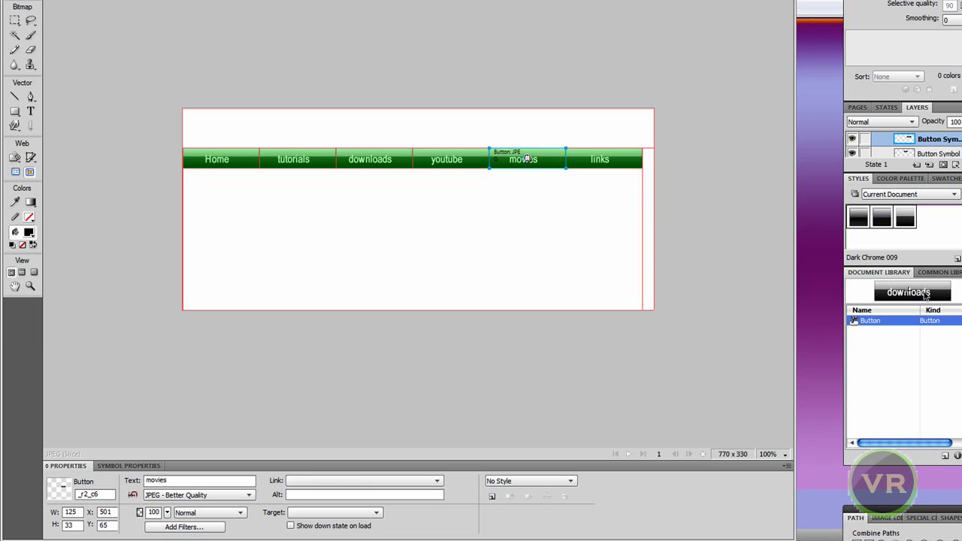
- Open the Button symbol from the document library for editing and show its Over state
double_click(924, 295)
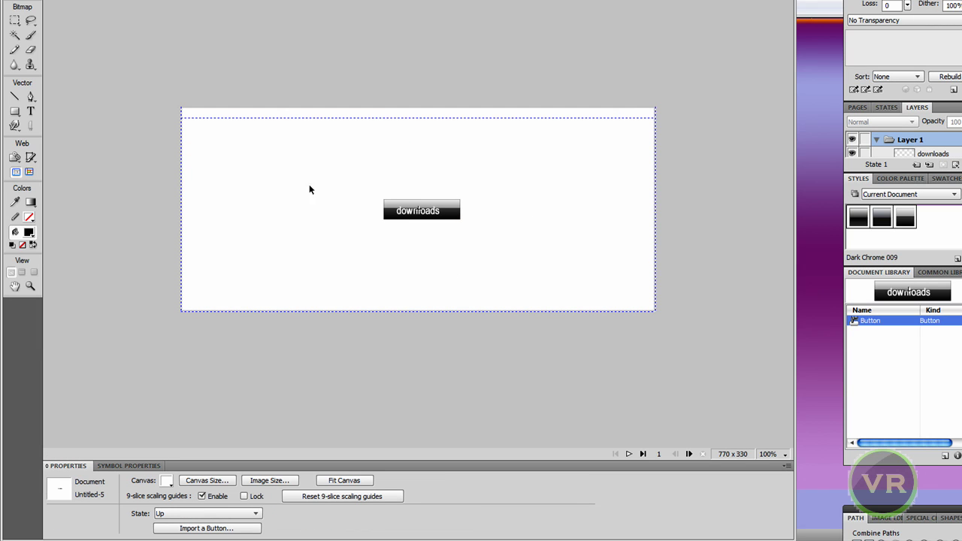
click(450, 215)
click(207, 513)
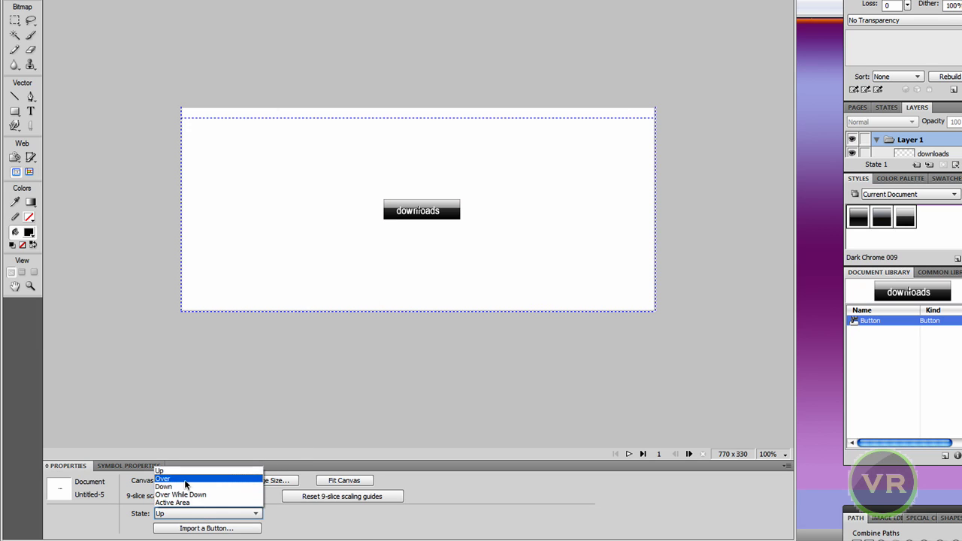
click(188, 479)
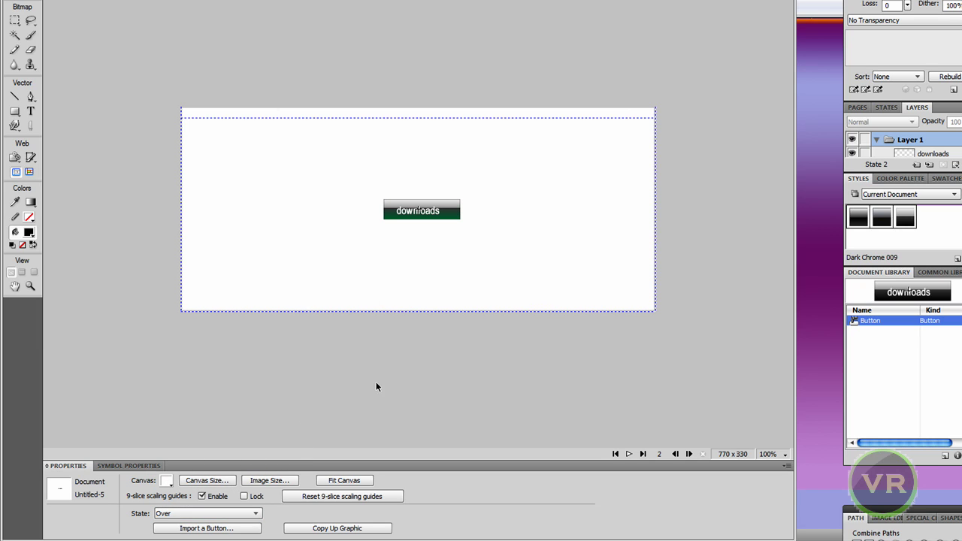
- Recolour the end of the Over-state rectangle's linear gradient bright green, and move the extra green stop close to the dark middle stop
click(387, 214)
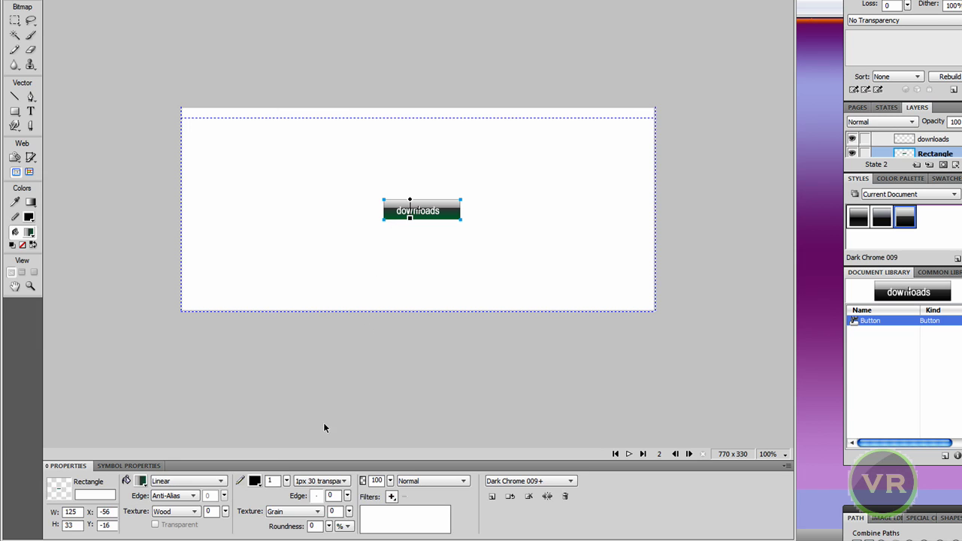
click(143, 484)
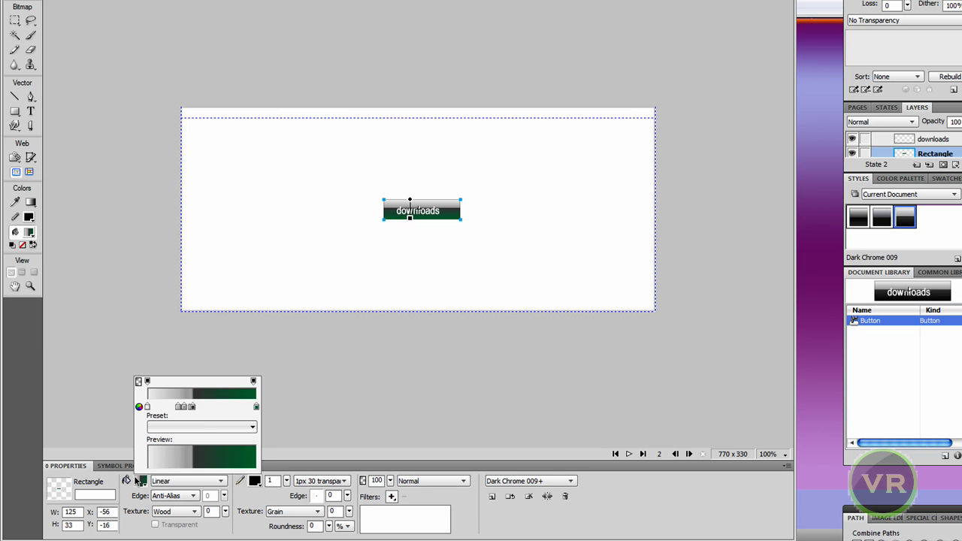
click(254, 406)
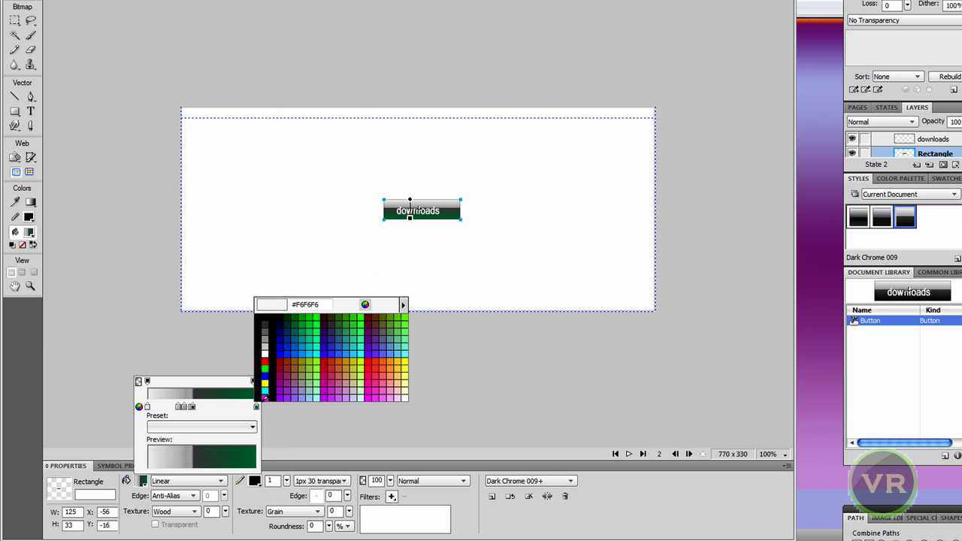
click(307, 319)
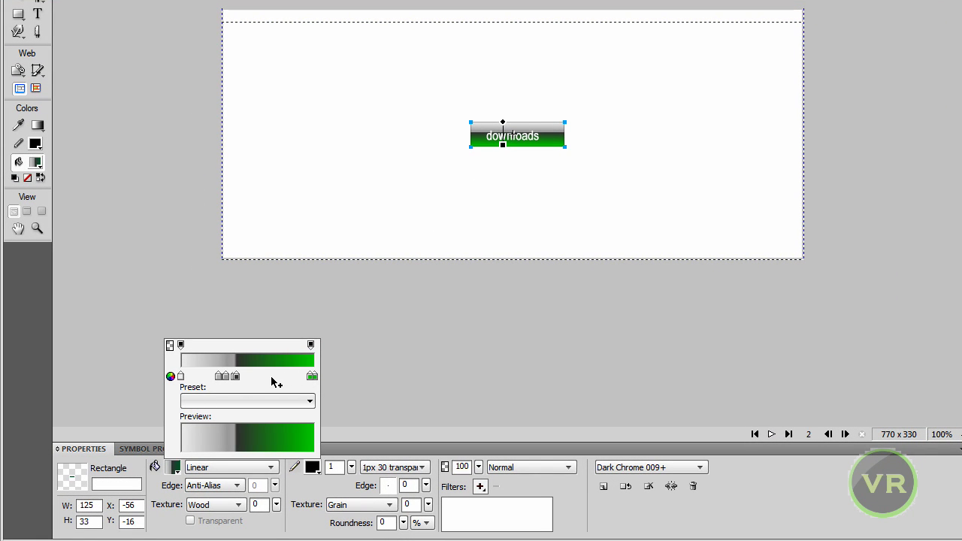
drag(312, 378, 251, 380)
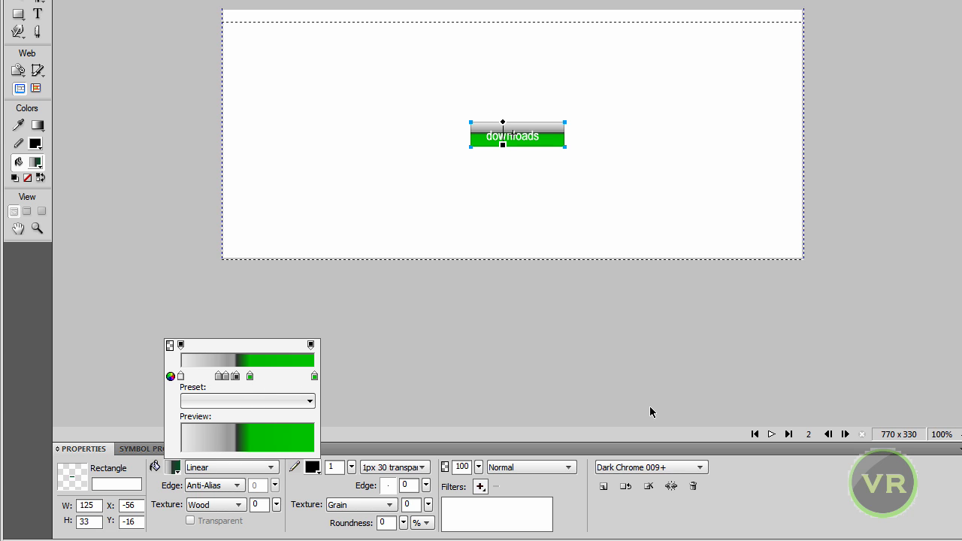
- Move the inner green stop to about 70% along the Over-state rectangle's gradient, and return to Page 1
drag(252, 376, 275, 376)
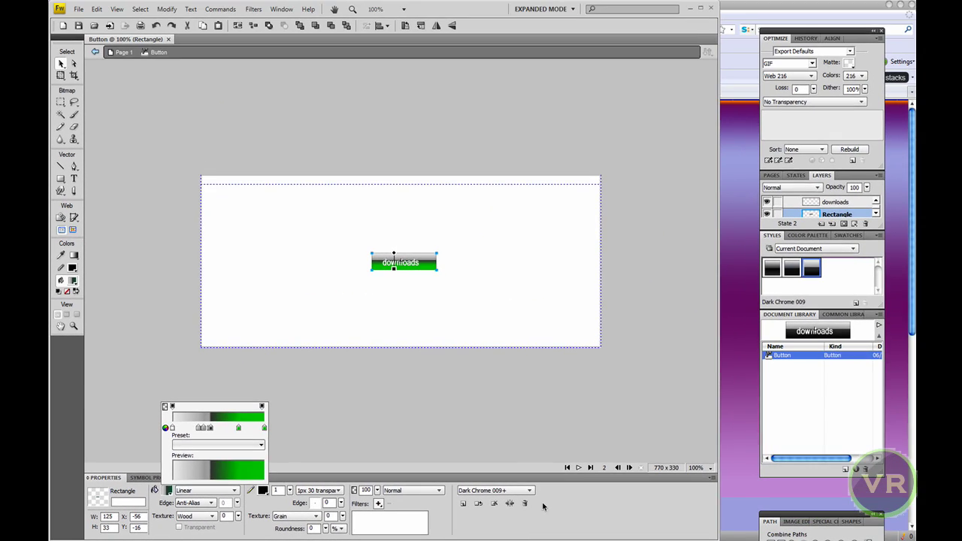
click(731, 464)
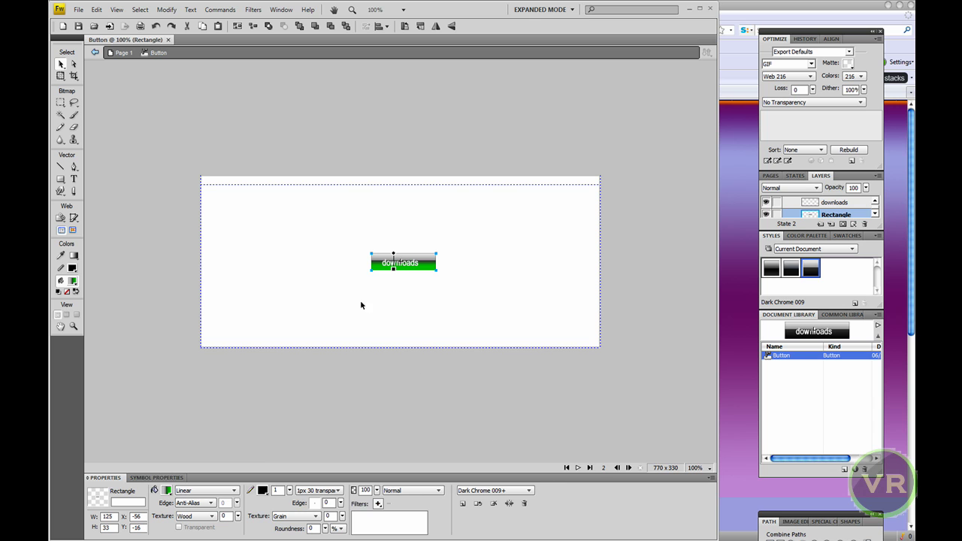
click(124, 58)
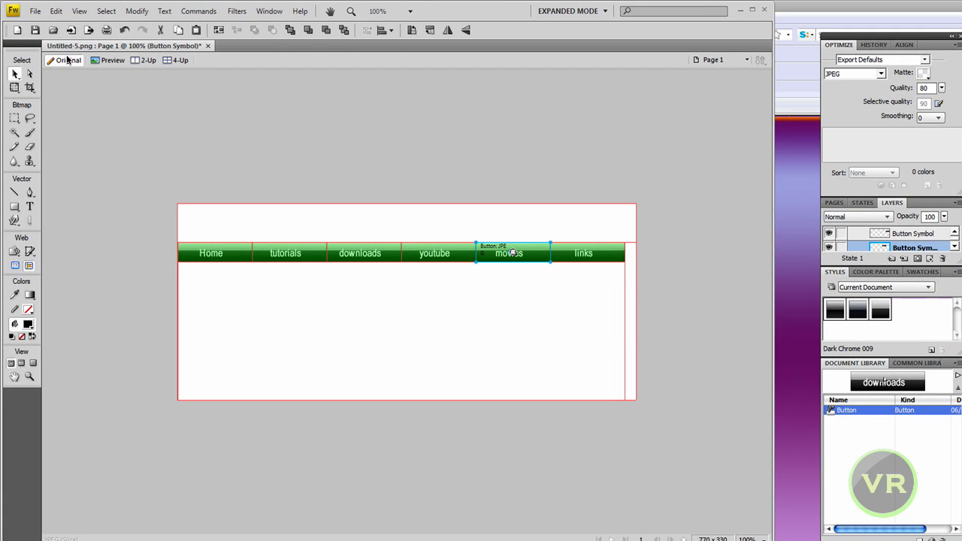
- Show the preview of the navigation bar page, deselect the buttons, and fit the canvas to the button row
click(109, 60)
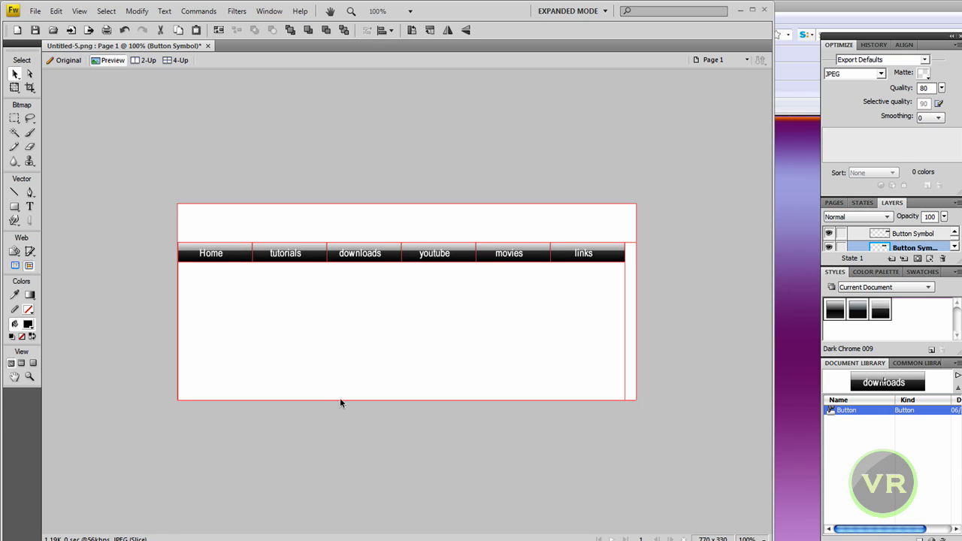
double_click(344, 353)
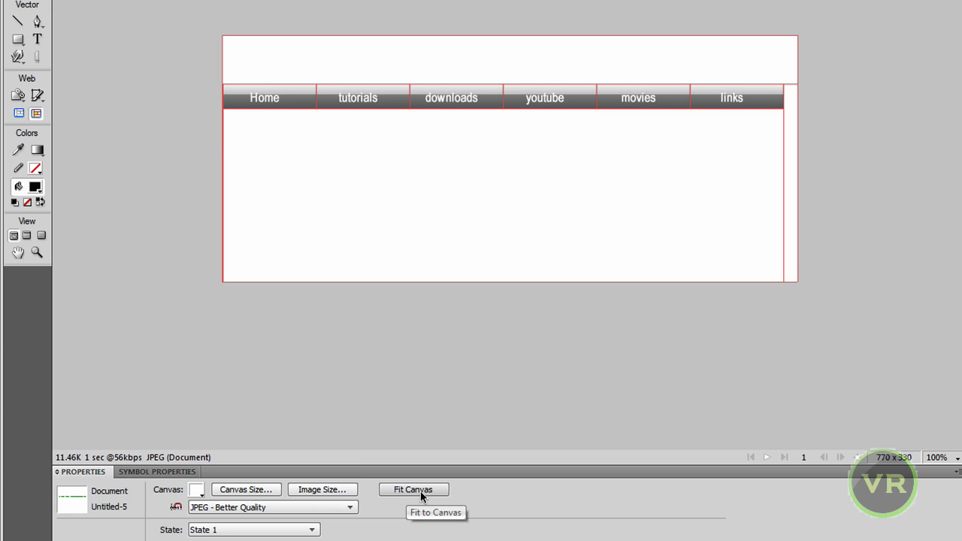
click(421, 491)
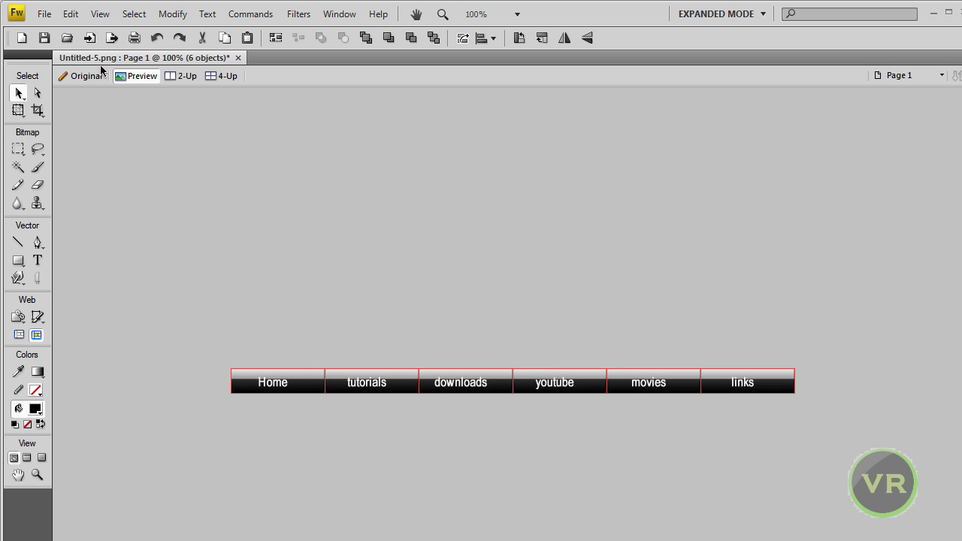
click(44, 14)
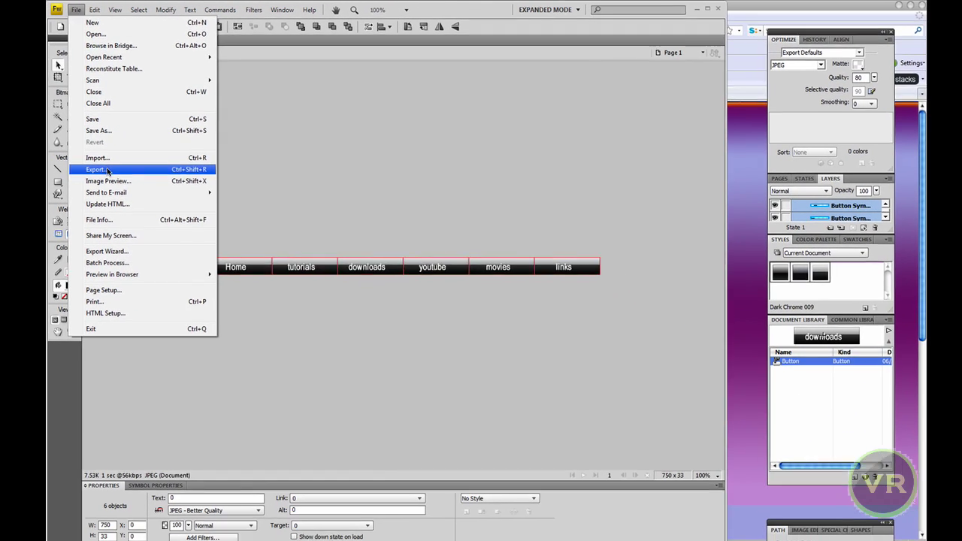
click(107, 170)
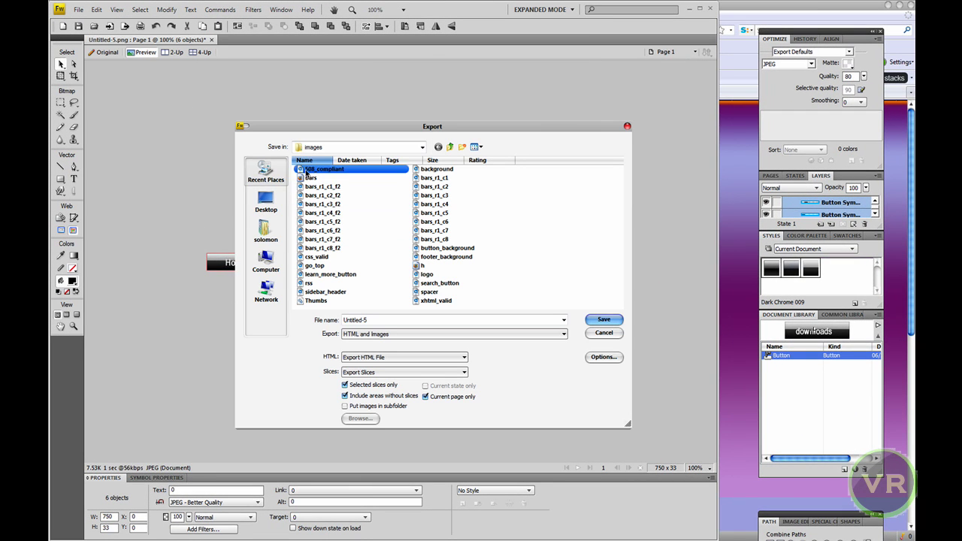
click(322, 228)
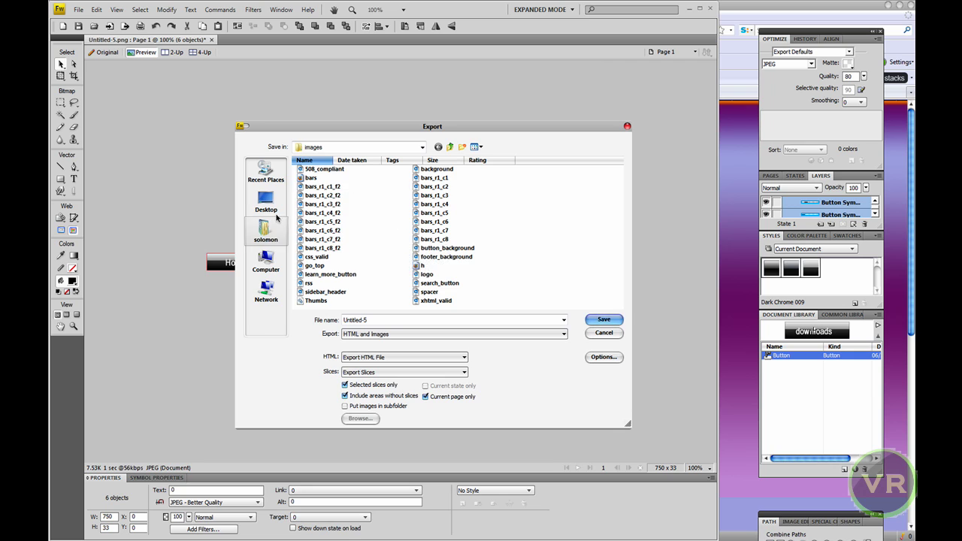
click(266, 231)
click(350, 258)
click(450, 231)
click(454, 258)
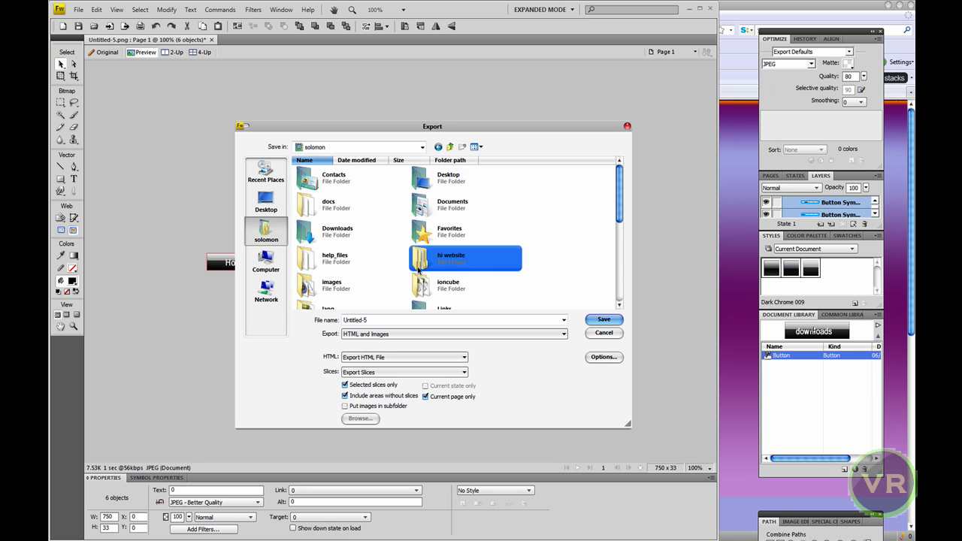
click(359, 265)
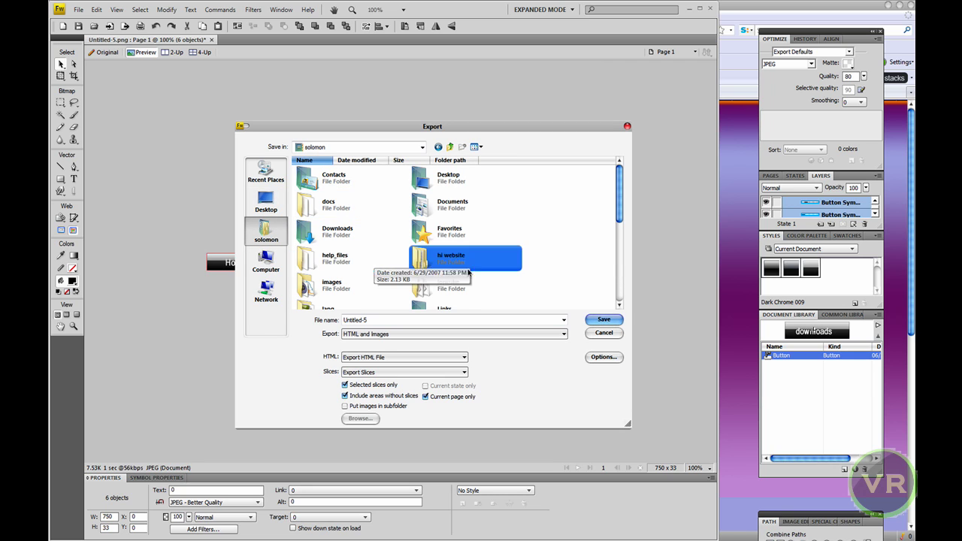
click(626, 126)
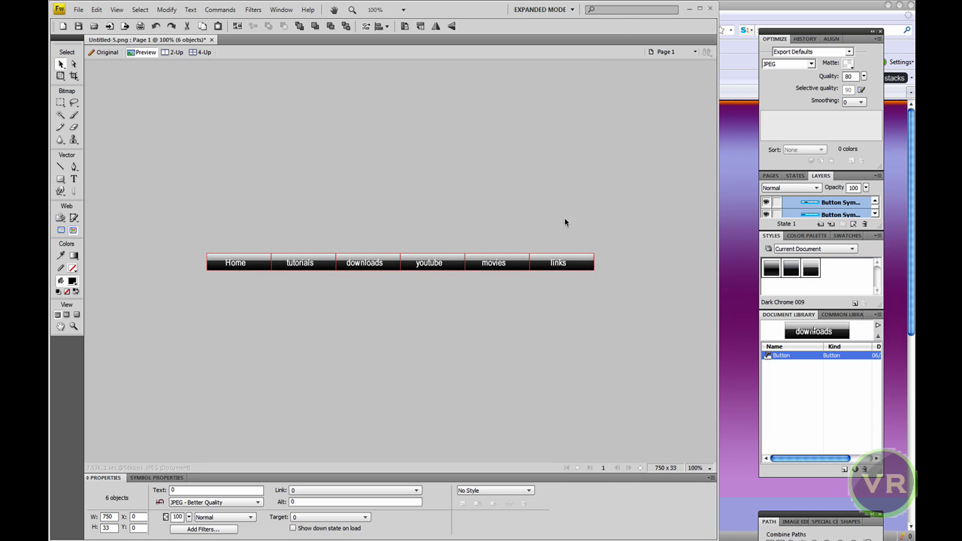
- Close the navigation bar document without saving it, and exit Fireworks to return to Firefox
click(212, 40)
click(401, 299)
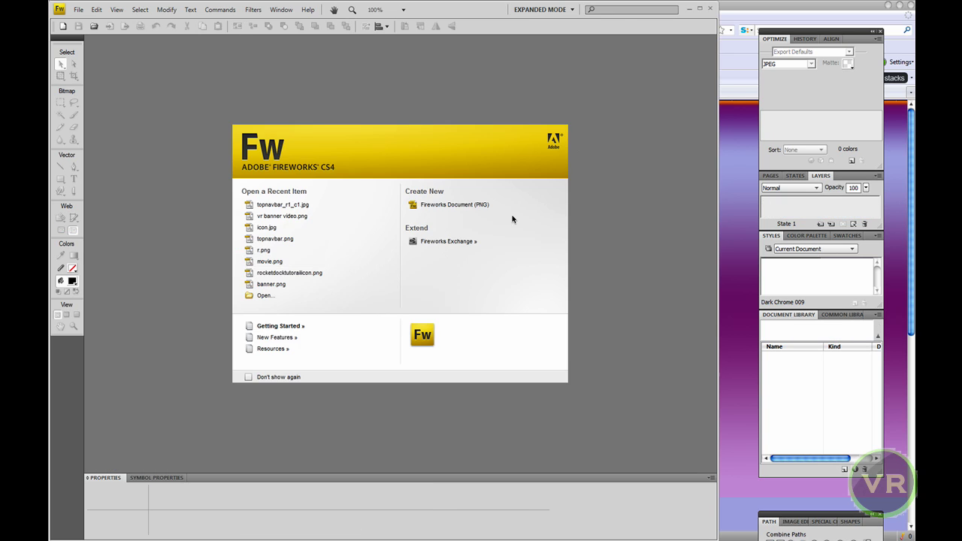
click(710, 8)
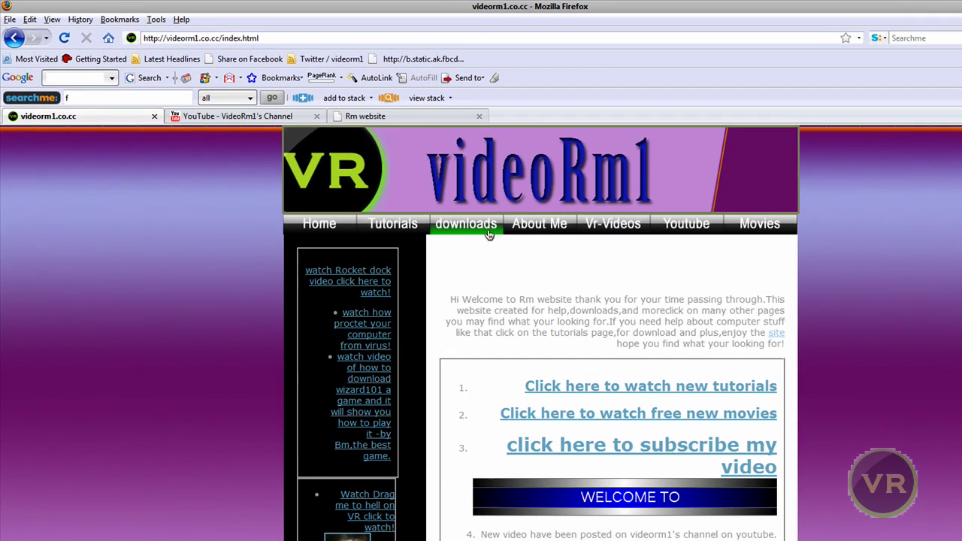
- Open the YouTube channel from the website's navigation bar and look through the channel page
click(698, 233)
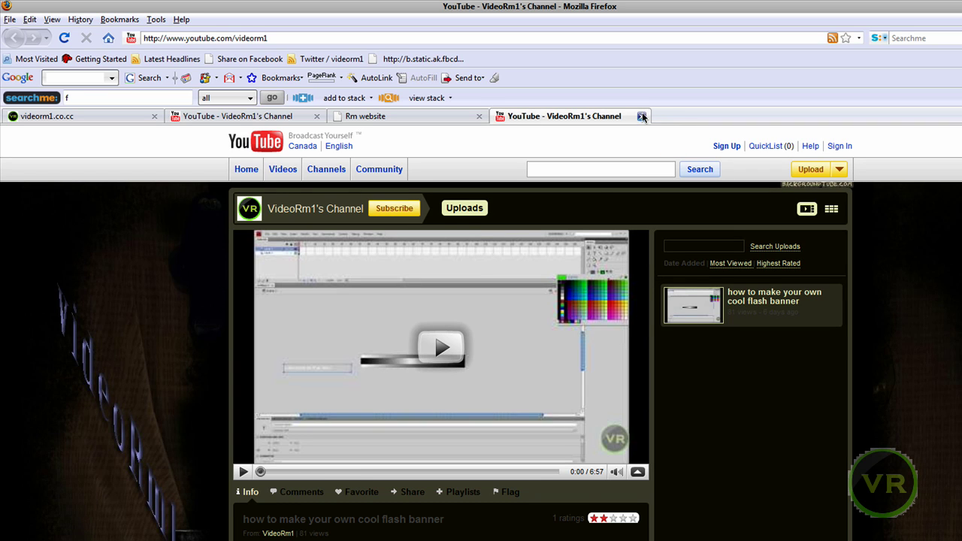
scroll(582, 374, down, 5)
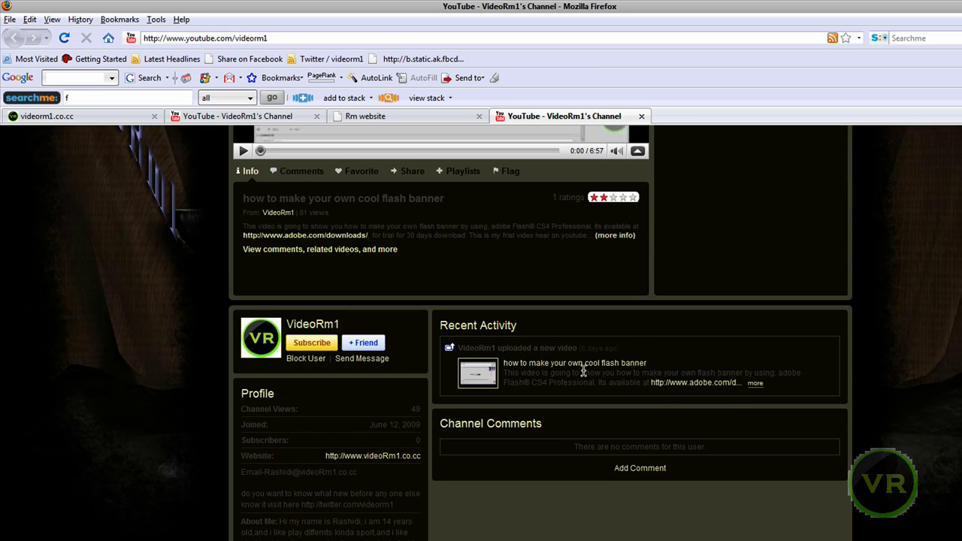
scroll(595, 376, up, 5)
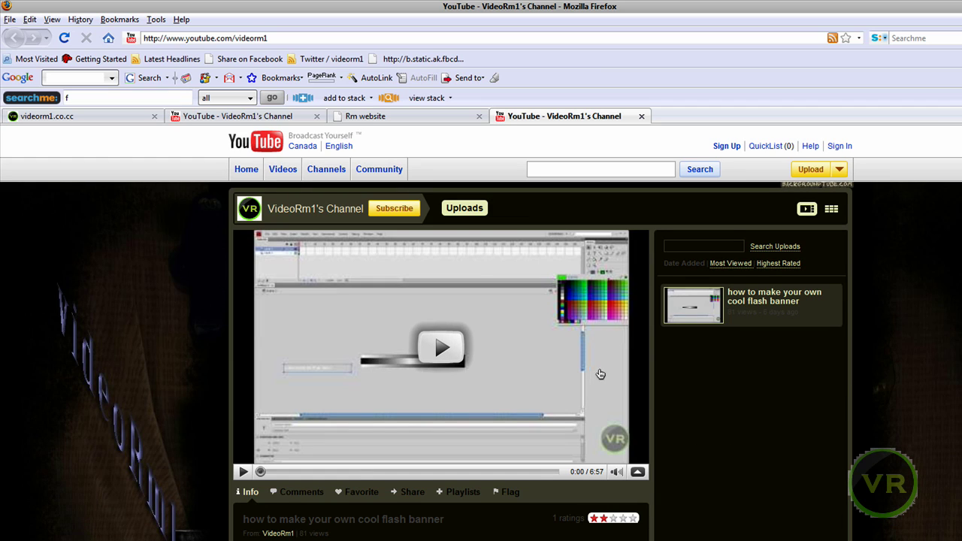